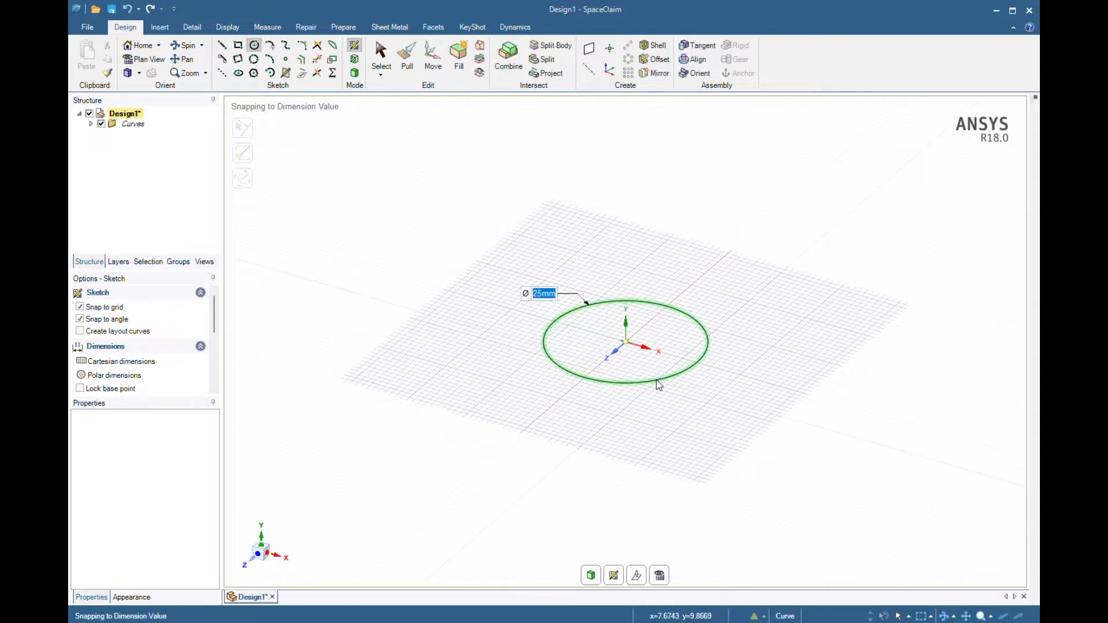
Pull the 25 mm circle upward into a cylinder 25 mm high.
click(407, 58)
click(613, 331)
drag(630, 290, 627, 254)
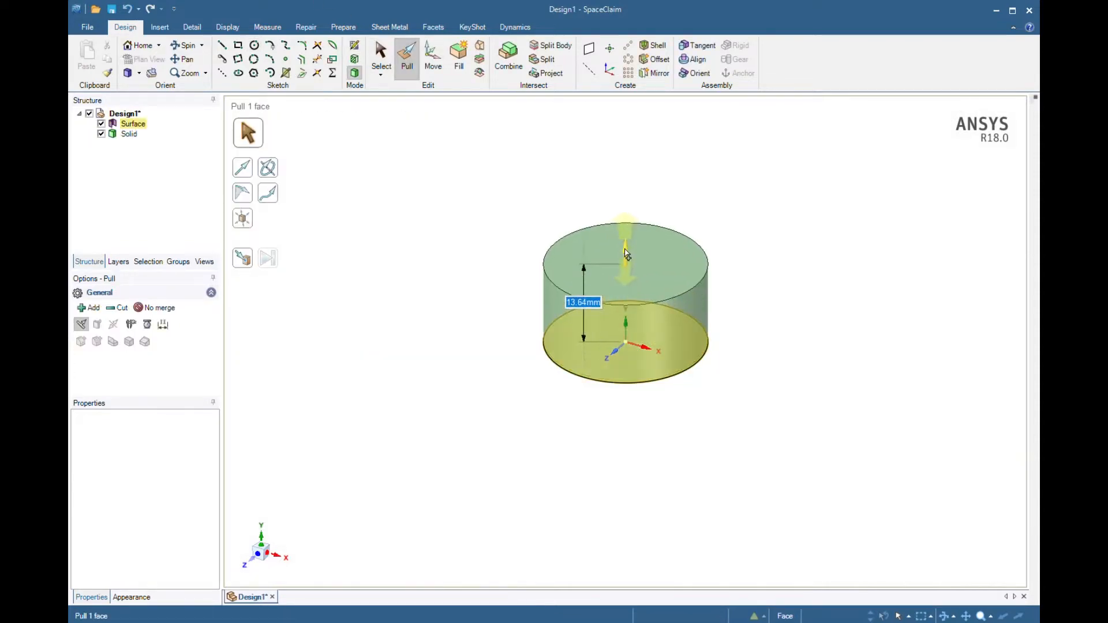
text(25)
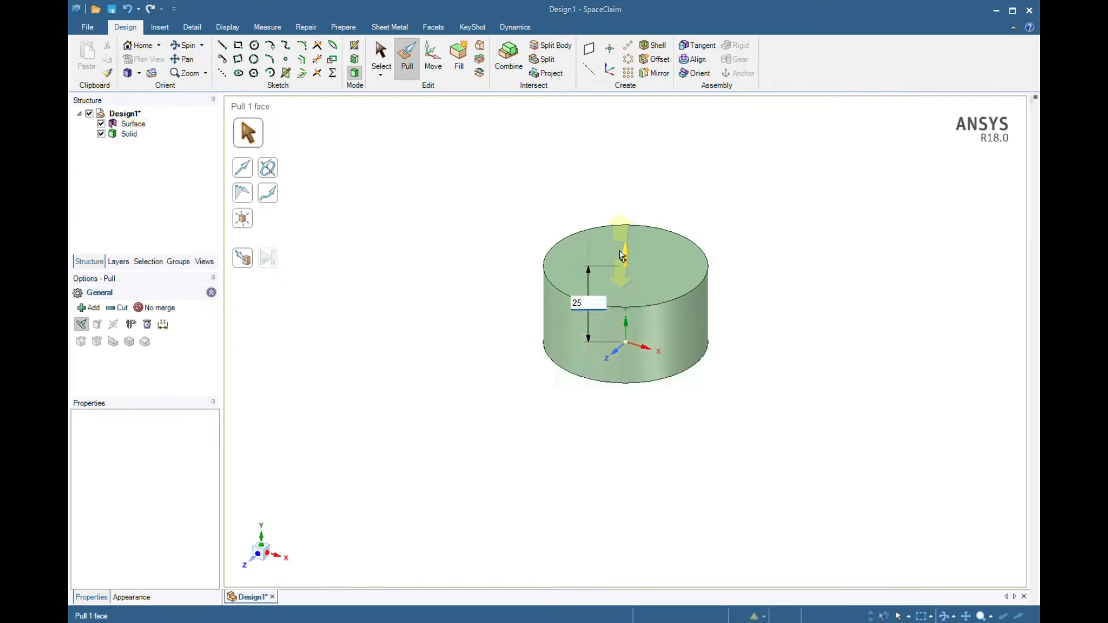
key(Return)
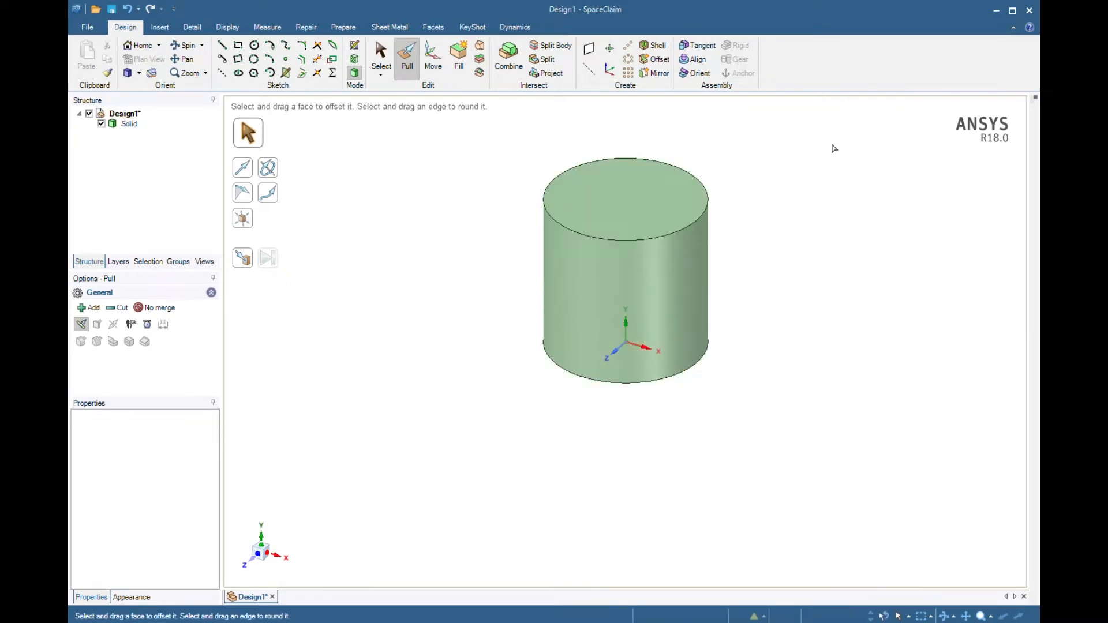
Sketch a circle 15 mm in diameter on the cylinder's top face, centred on that face.
shift+middle_drag(831, 144, 789, 213)
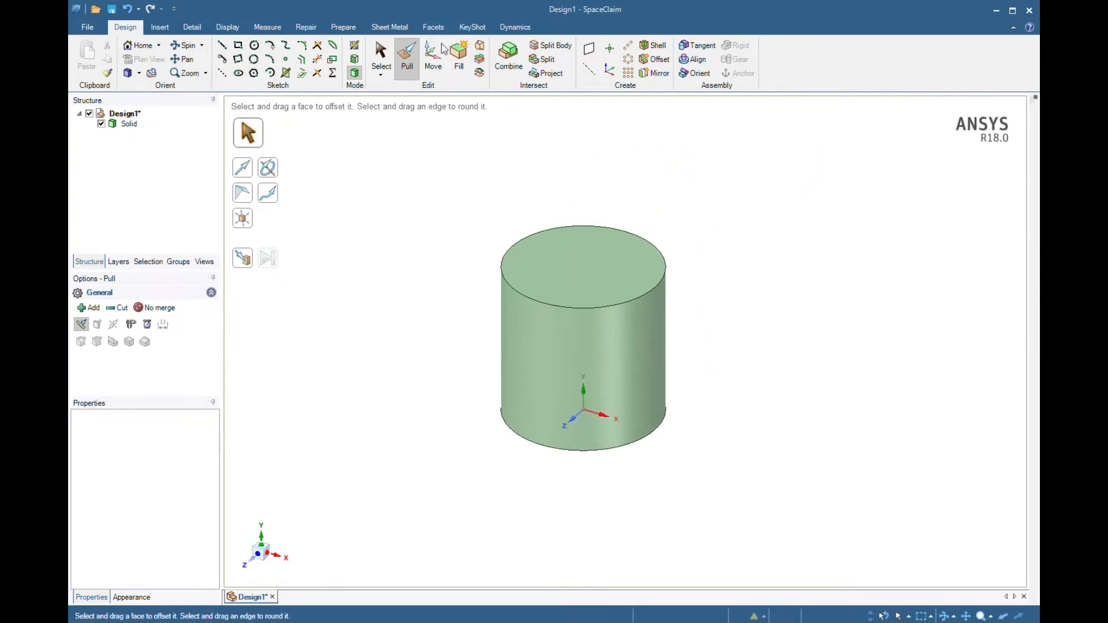
click(355, 47)
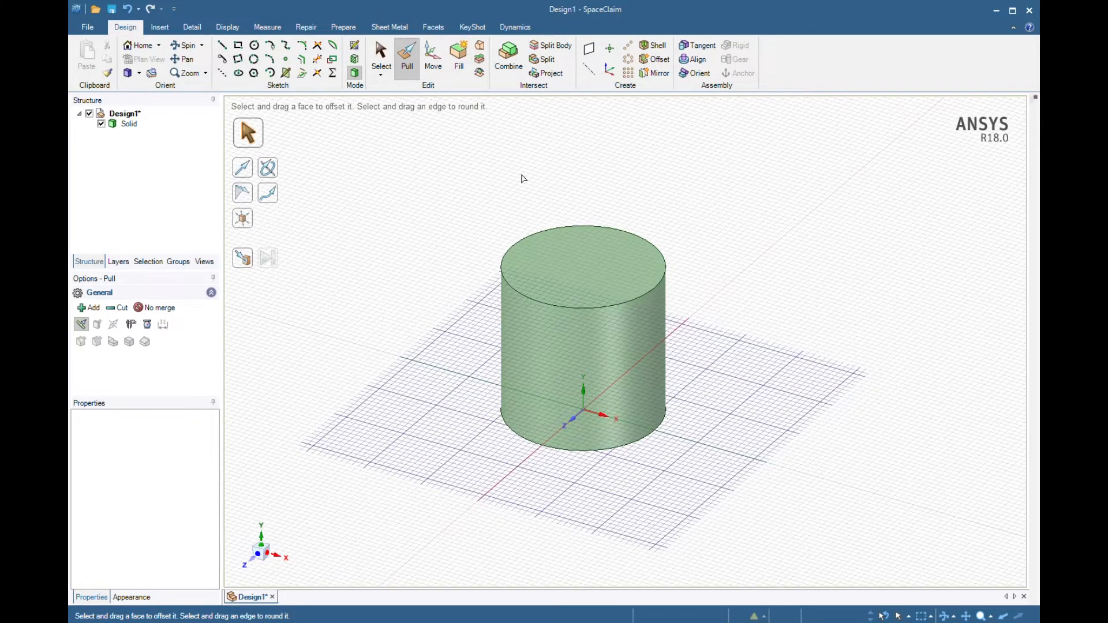
click(587, 256)
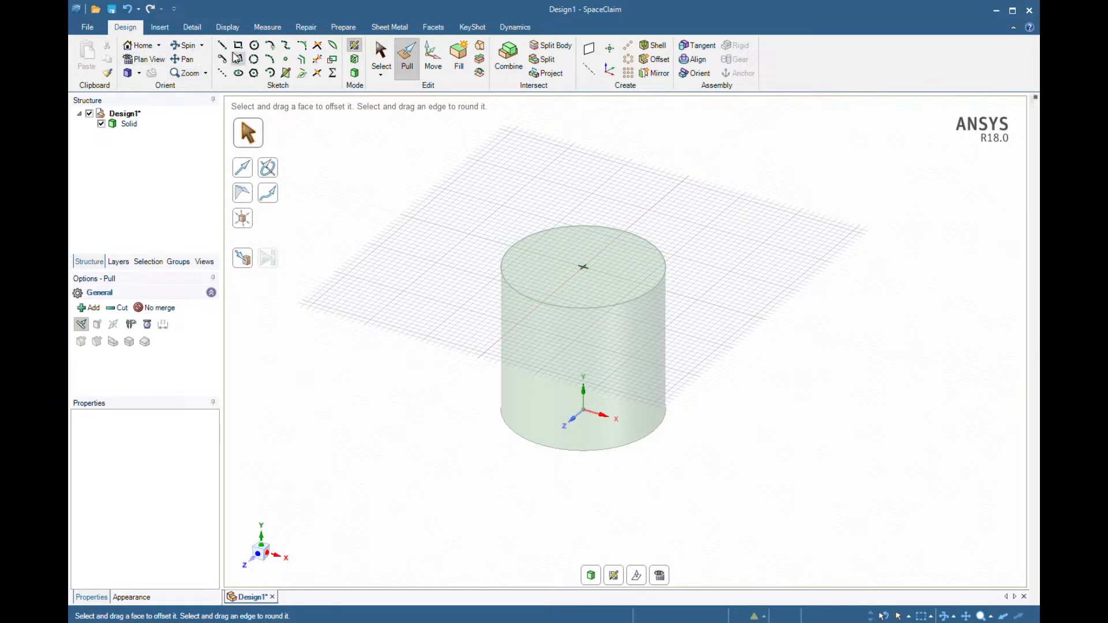
click(254, 45)
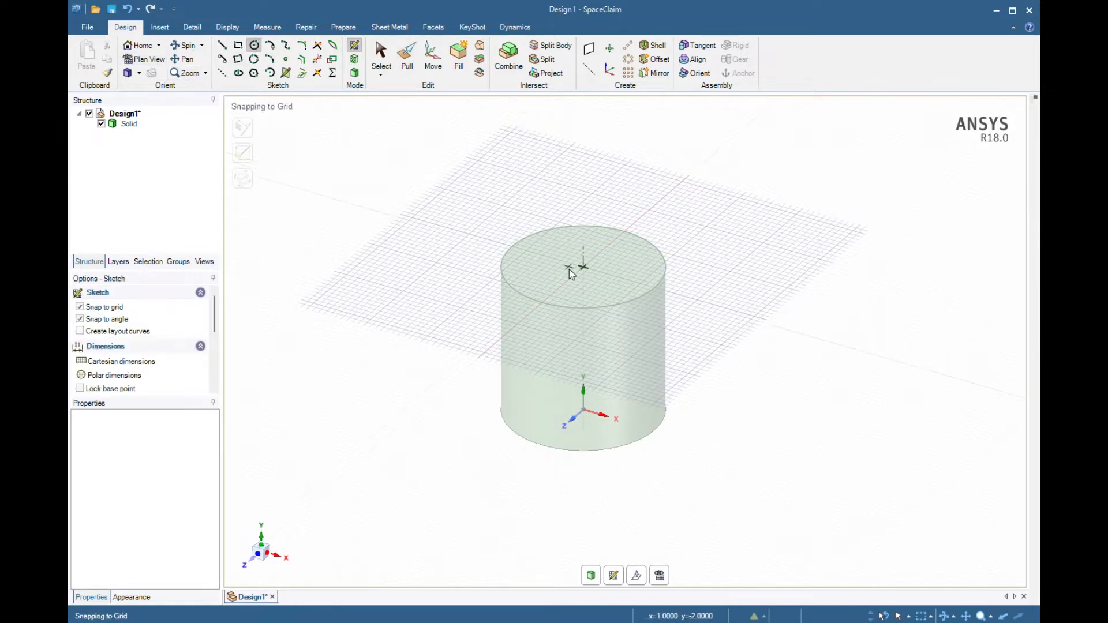
click(583, 267)
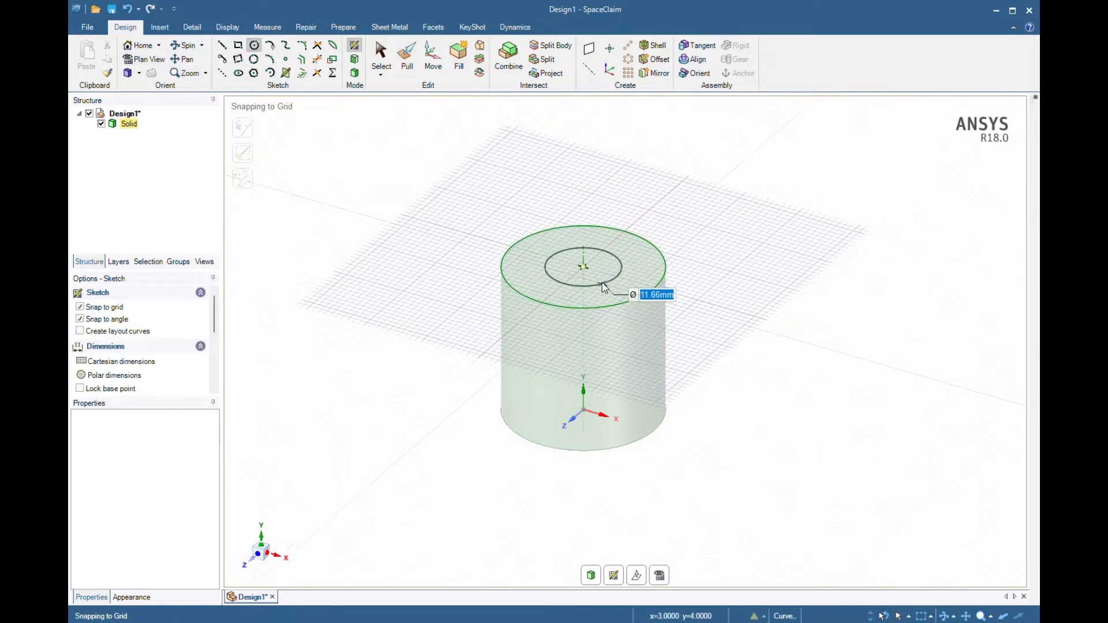
text(2)
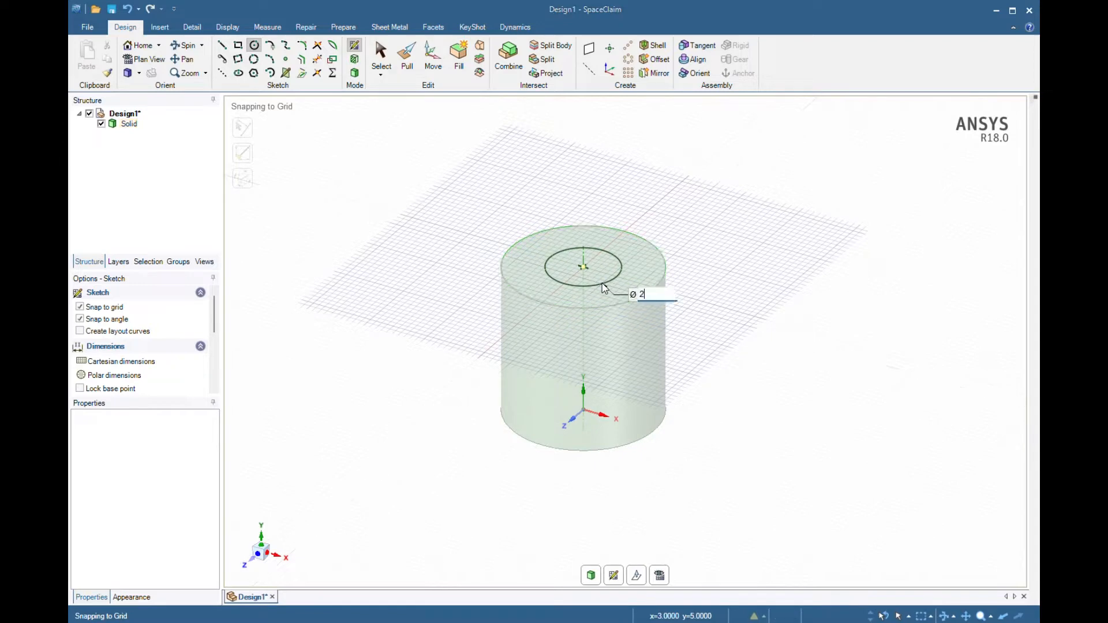
text(0)
key(Return)
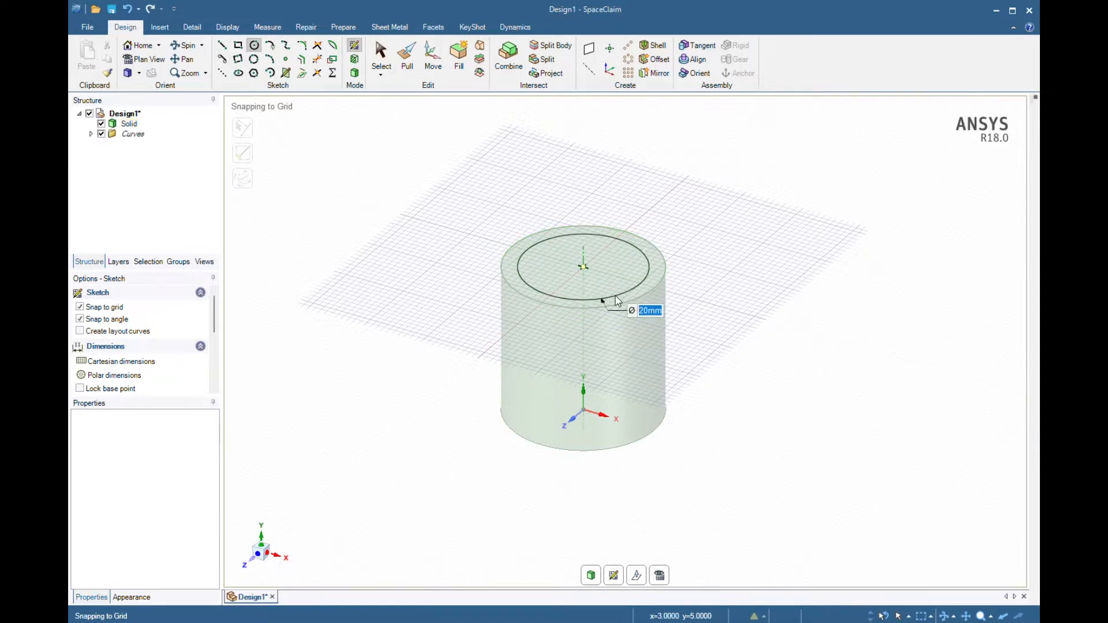
text(15)
key(Return)
click(616, 297)
key(Escape)
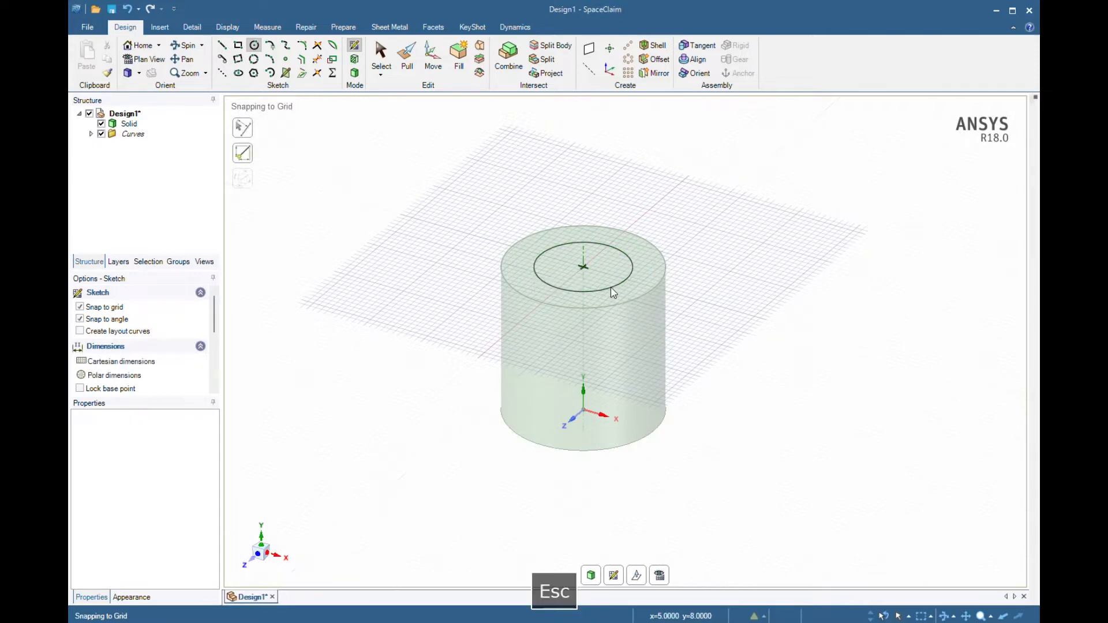
Pull the inner circular face on top of the cylinder upward by 15 mm.
click(407, 57)
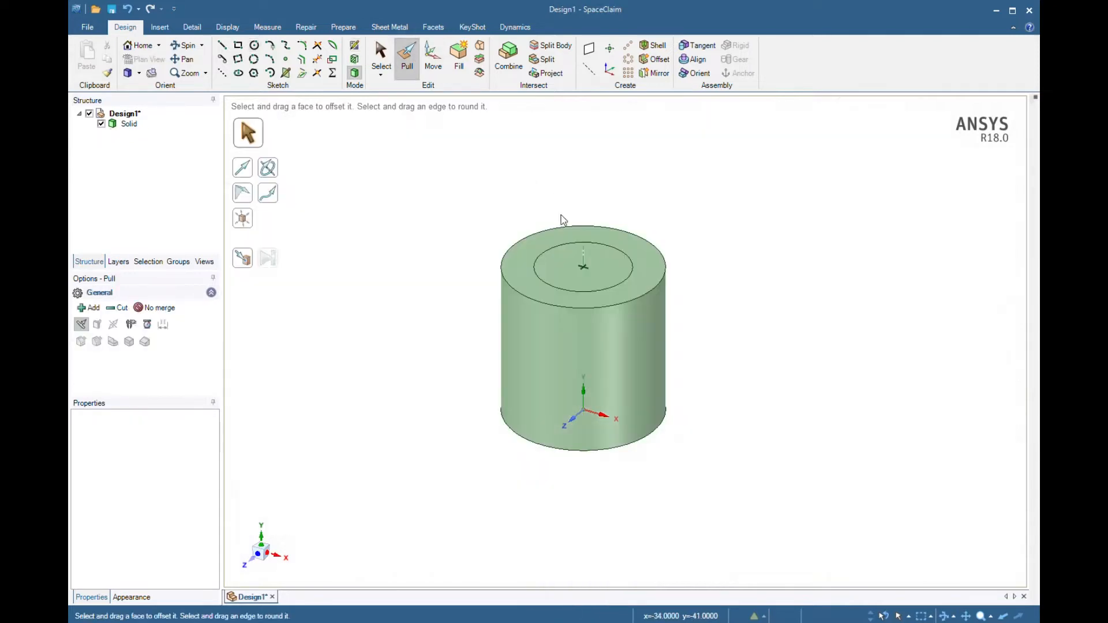
click(580, 263)
drag(576, 231, 578, 195)
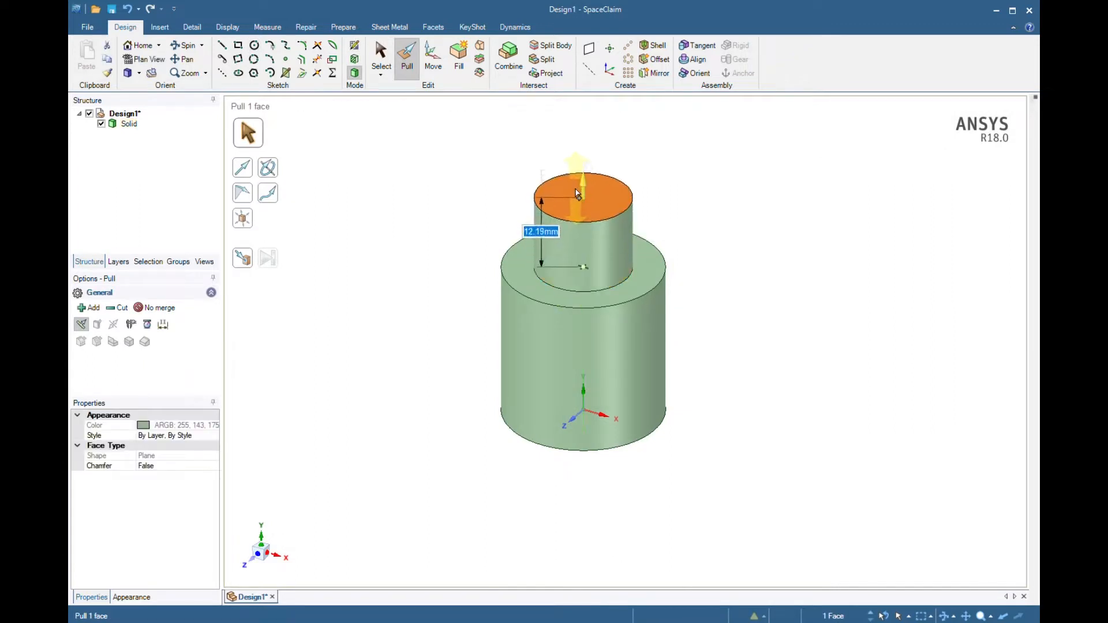
text(15)
key(Return)
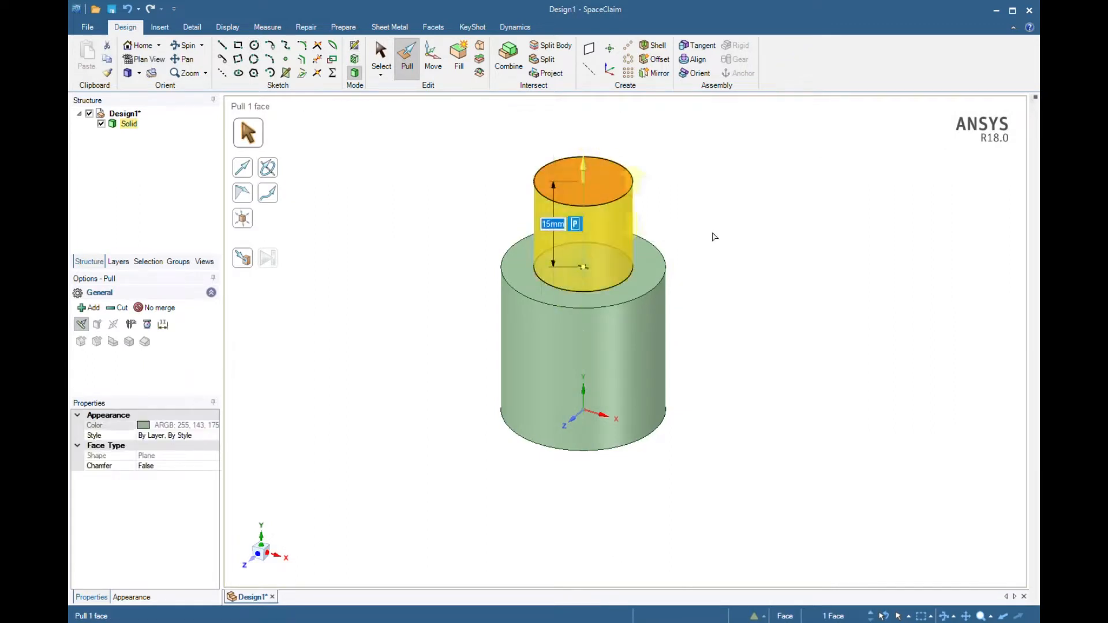
click(759, 259)
Switch to ICEM CFD and import the Design1.scdoc model with its units converted to millimeters.
click(92, 25)
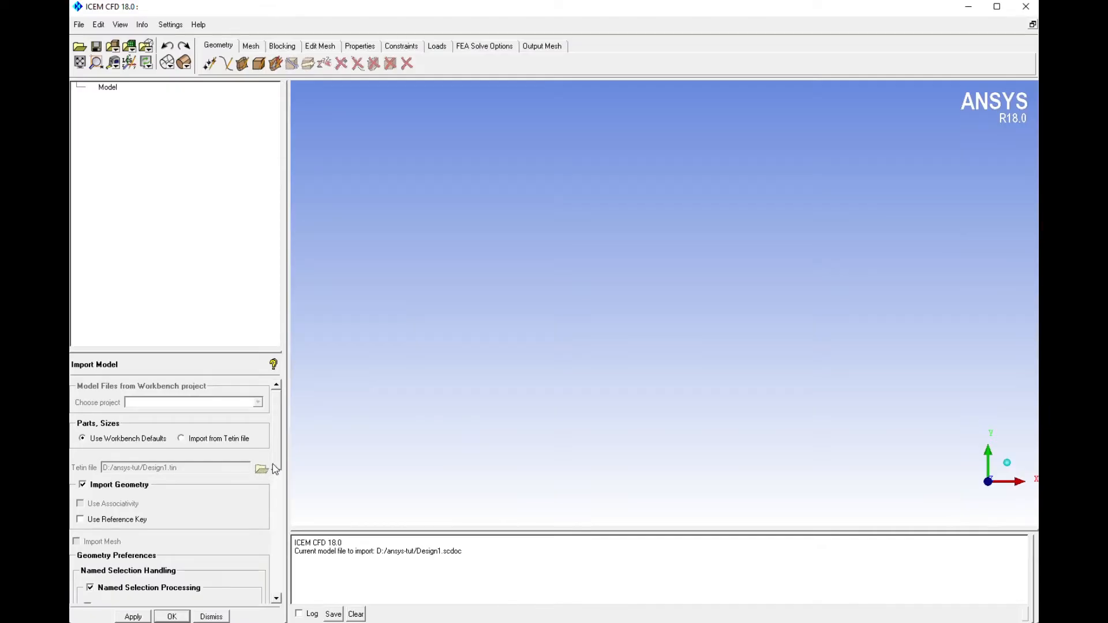
scroll(273, 463, down, 5)
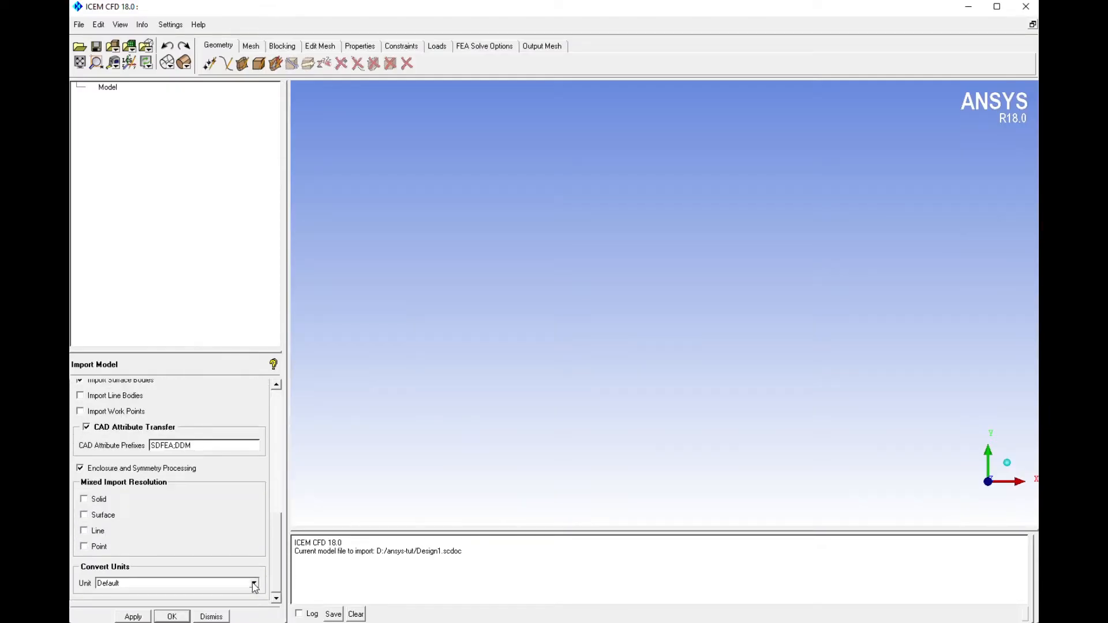
click(254, 583)
scroll(119, 620, down, 1)
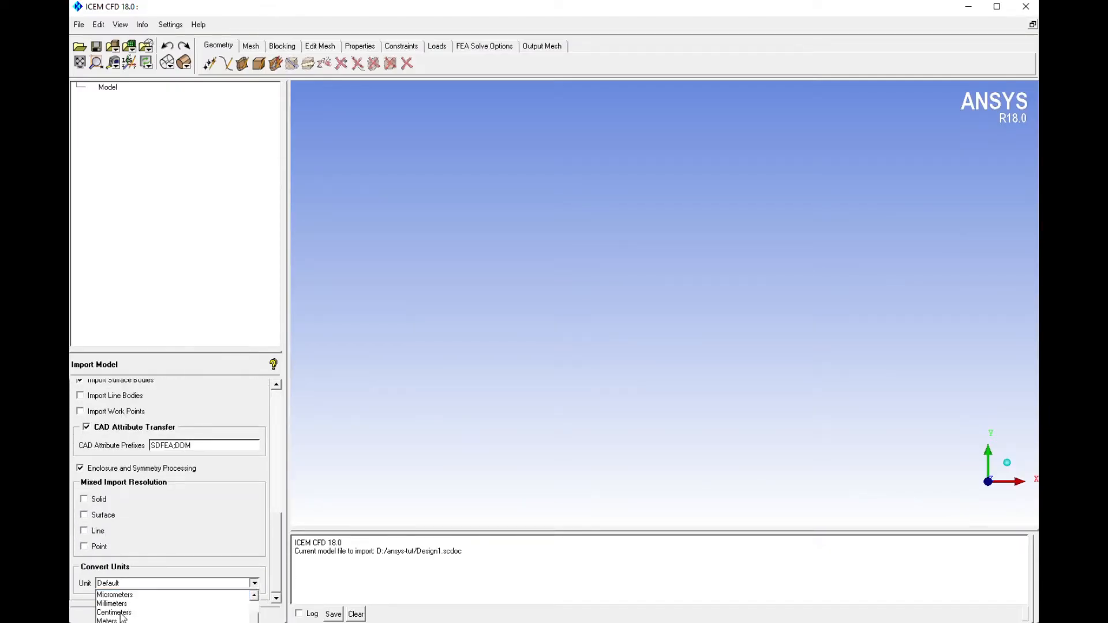
click(112, 604)
click(172, 617)
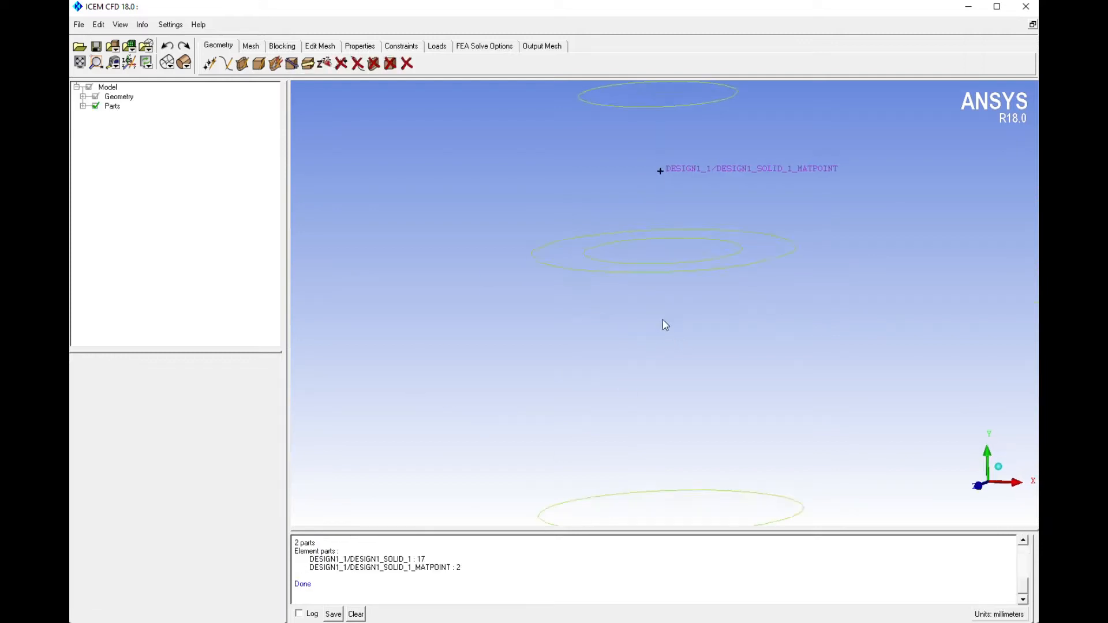
Delete the DESIGN1_SOLID_1_MATPOINT part from the imported DESIGN1_1 assembly.
click(83, 106)
click(89, 115)
right_click(138, 135)
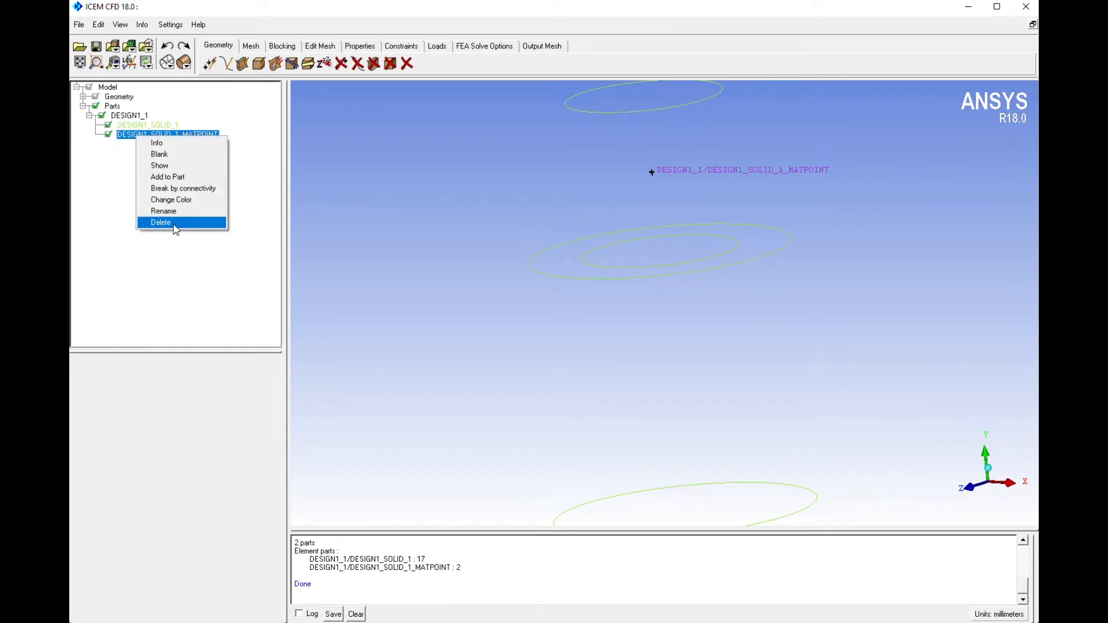
click(162, 223)
click(648, 421)
Create a part named "curves" from all the circular curves of the model.
scroll(667, 352, down, 4)
drag(618, 303, 400, 255)
click(82, 97)
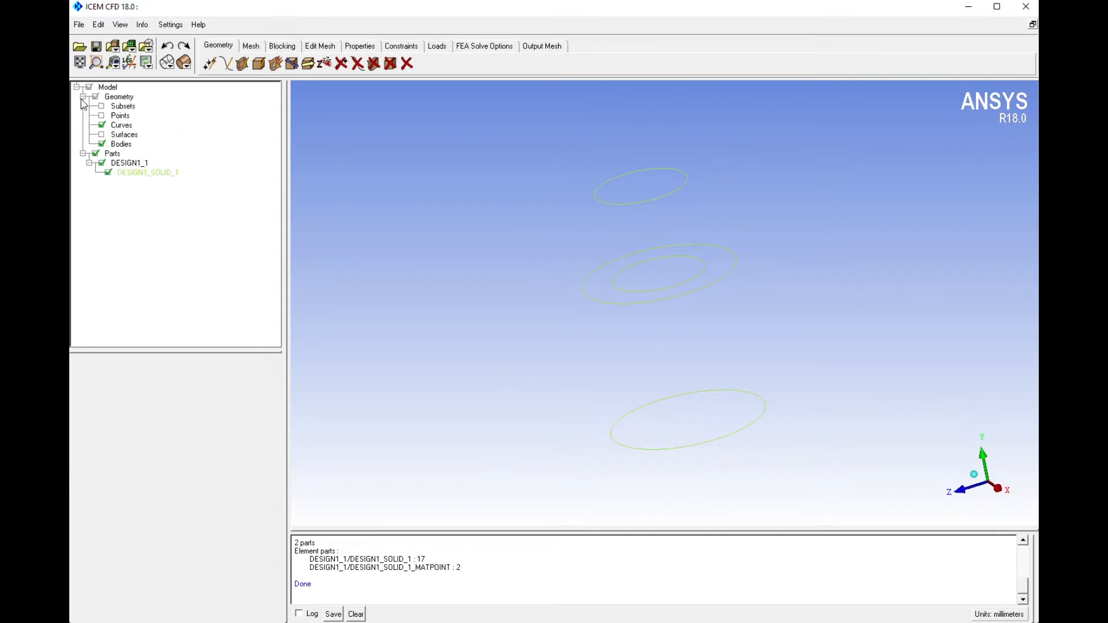
right_click(115, 154)
click(138, 161)
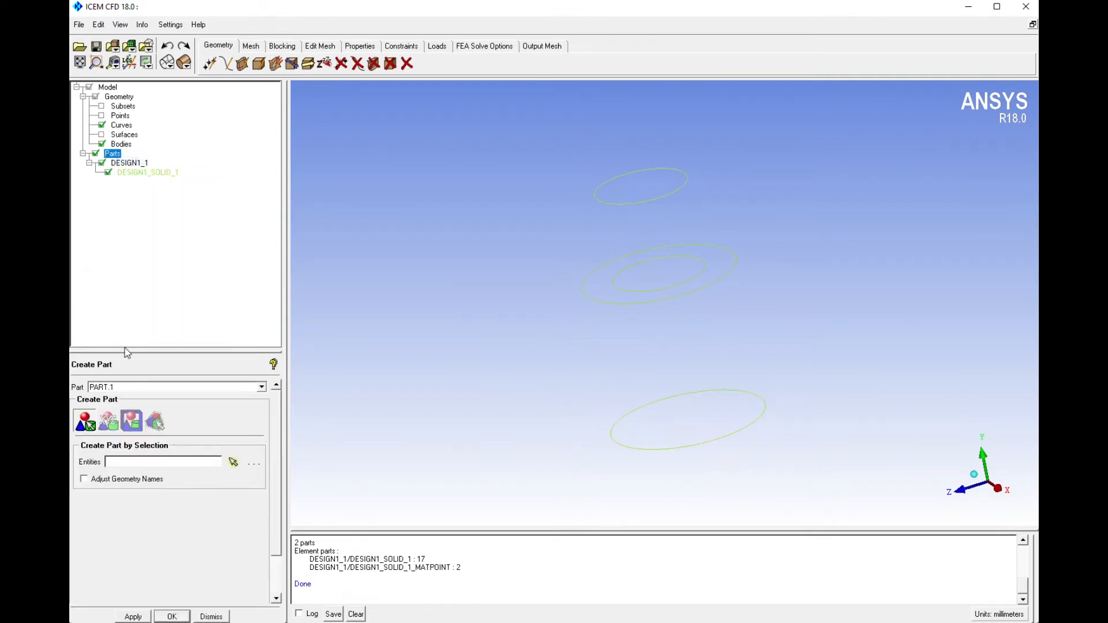
click(139, 390)
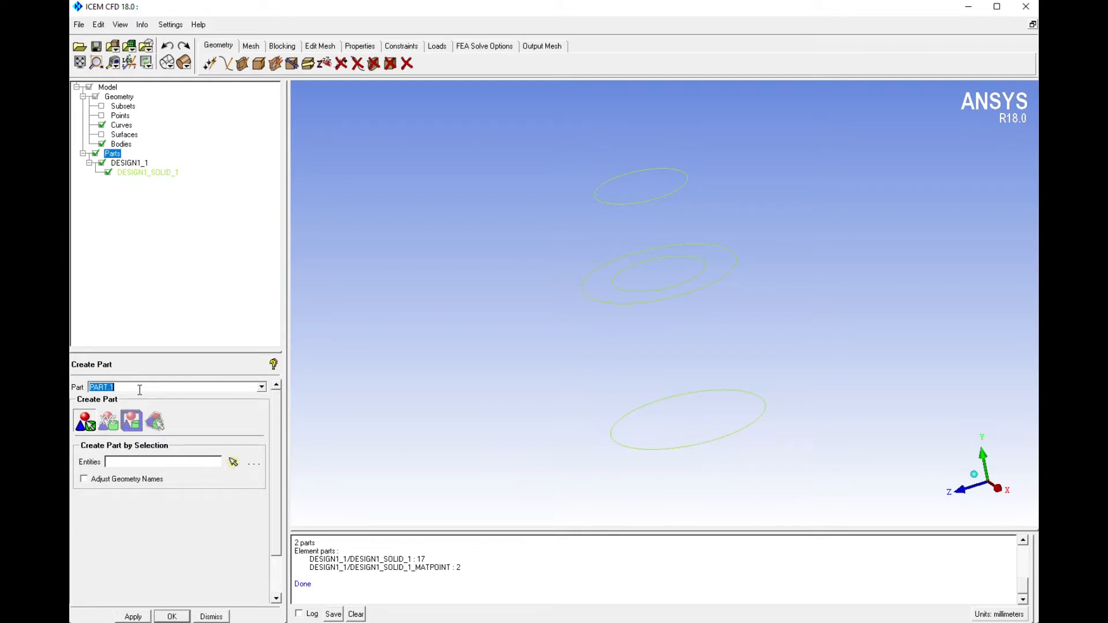
text(curves)
click(233, 460)
drag(552, 125, 823, 445)
middle_click(529, 371)
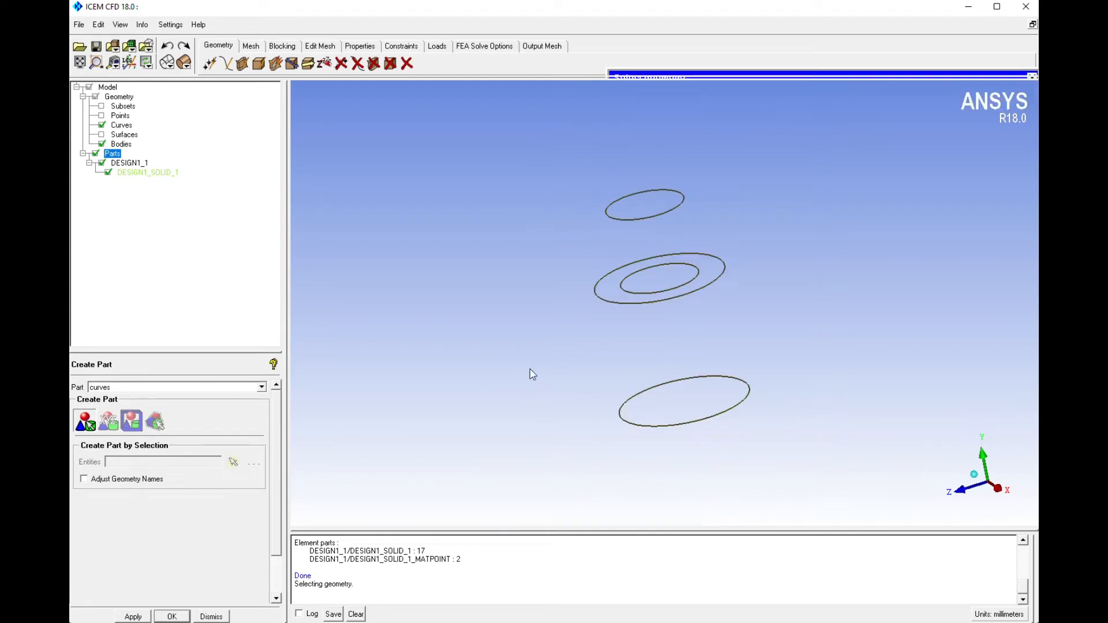
Display the points instead of the curves and create a part named "points" from all of them.
click(101, 115)
click(101, 125)
click(157, 388)
text(points)
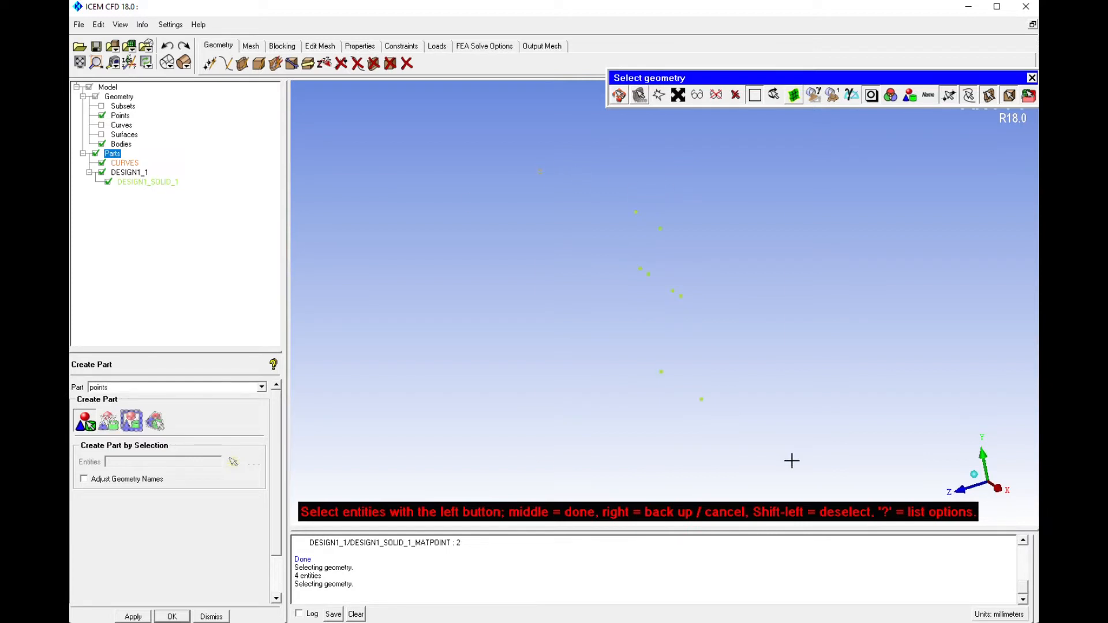
drag(792, 460, 538, 318)
middle_click(431, 300)
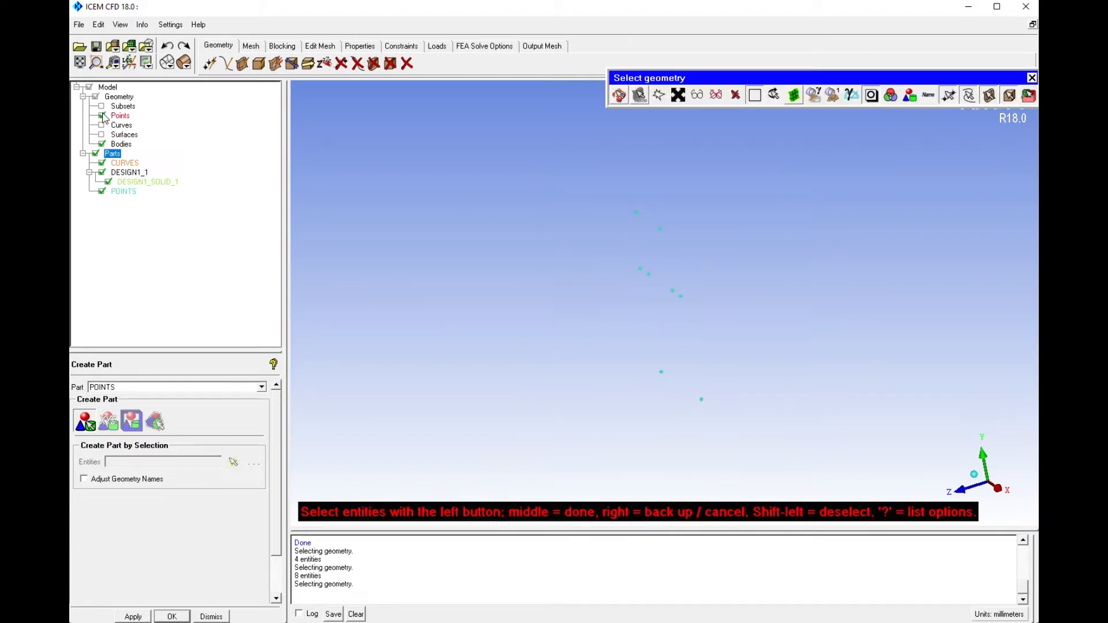
Display only the surfaces and create a part named INLET from the circular face at the top of the small cylinder.
click(102, 134)
double_click(130, 387)
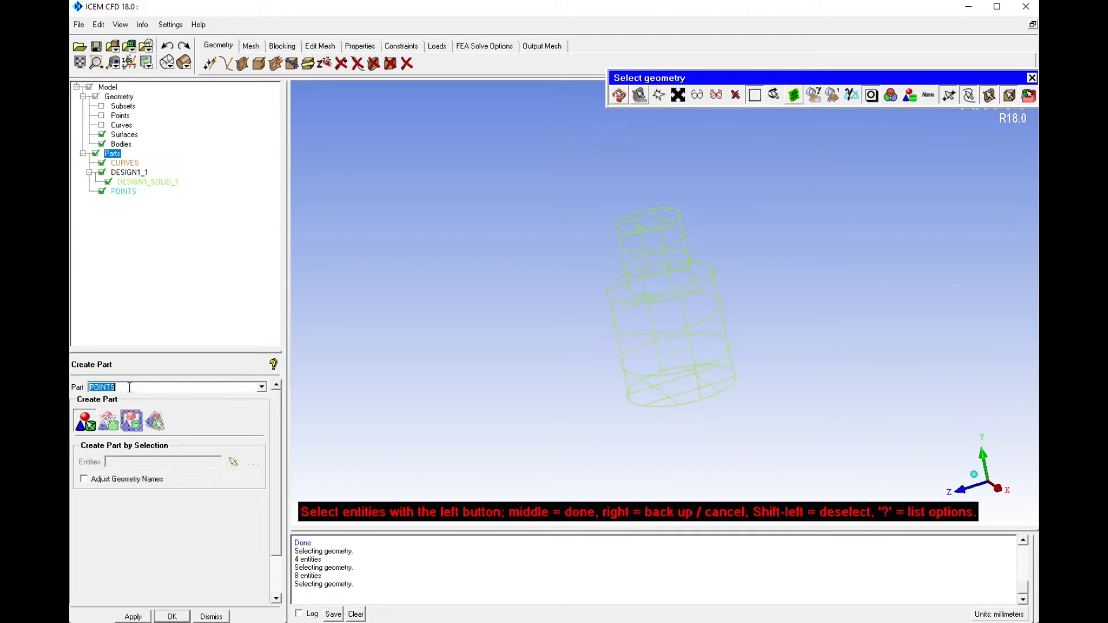
key(BackSpace)
click(647, 219)
middle_click(717, 222)
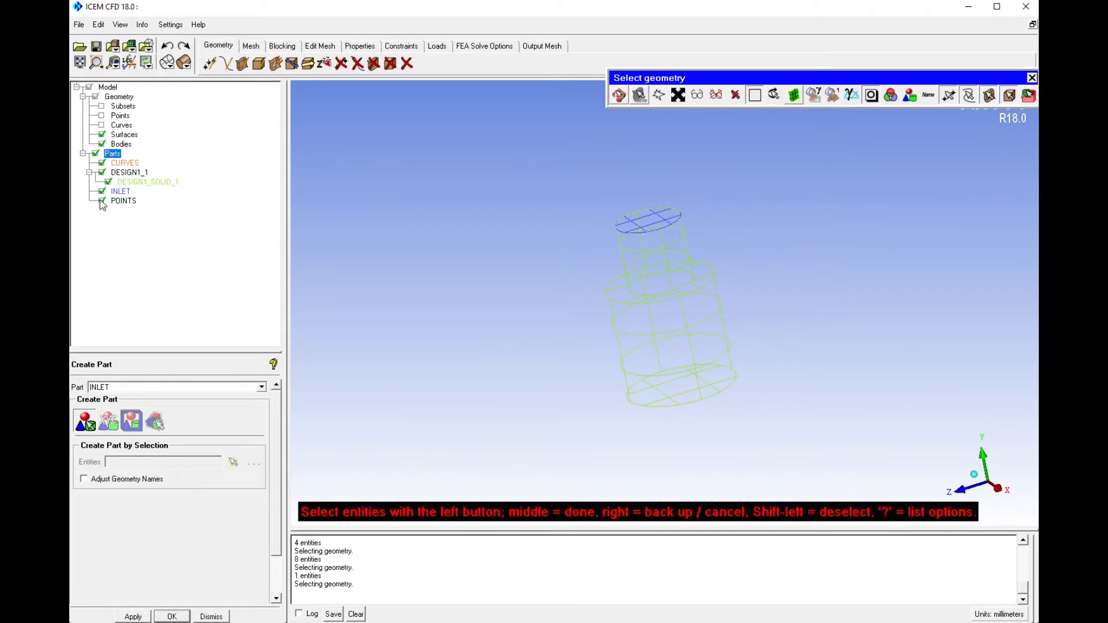
Hide the INLET part and create a part named "outlet" from the circular bottom face of the large cylinder.
double_click(123, 387)
text(o)
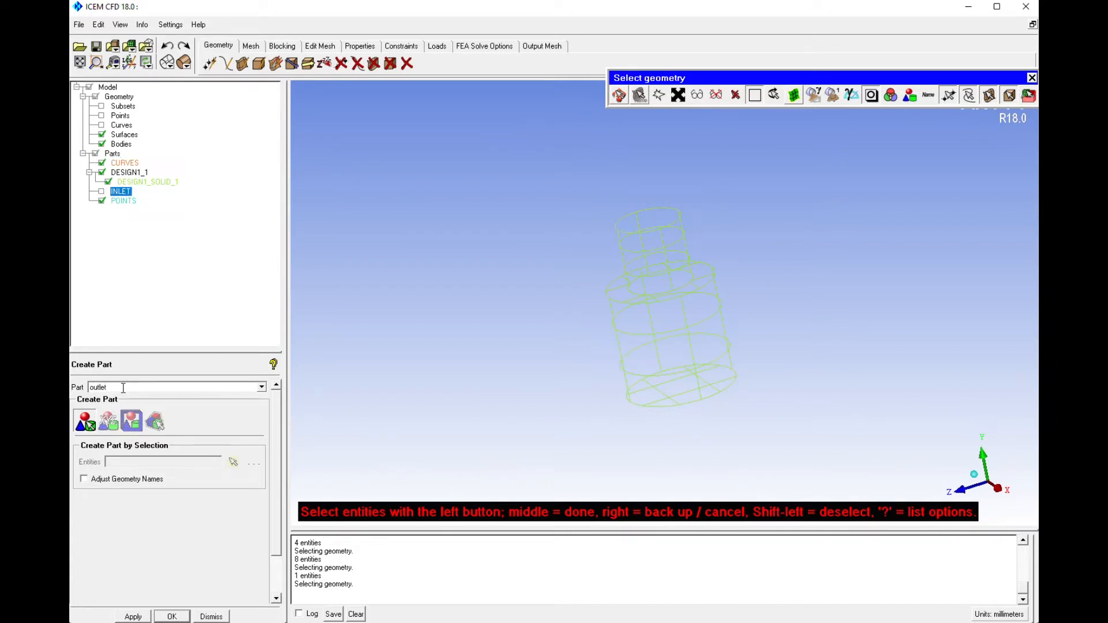
text(utlet)
click(661, 388)
middle_click(744, 360)
Hide the OUTLET part, create a part named FLUID_WALLS from all remaining surfaces, and redisplay all parts.
click(100, 201)
double_click(144, 387)
text(fluid wa)
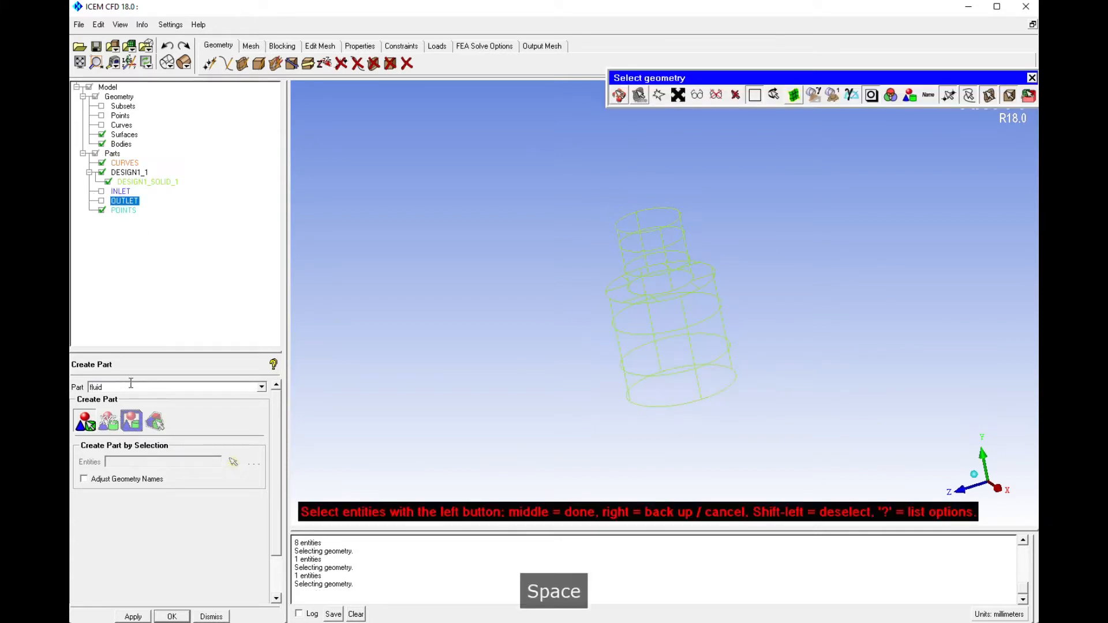
drag(835, 438, 511, 190)
middle_click(387, 395)
click(102, 173)
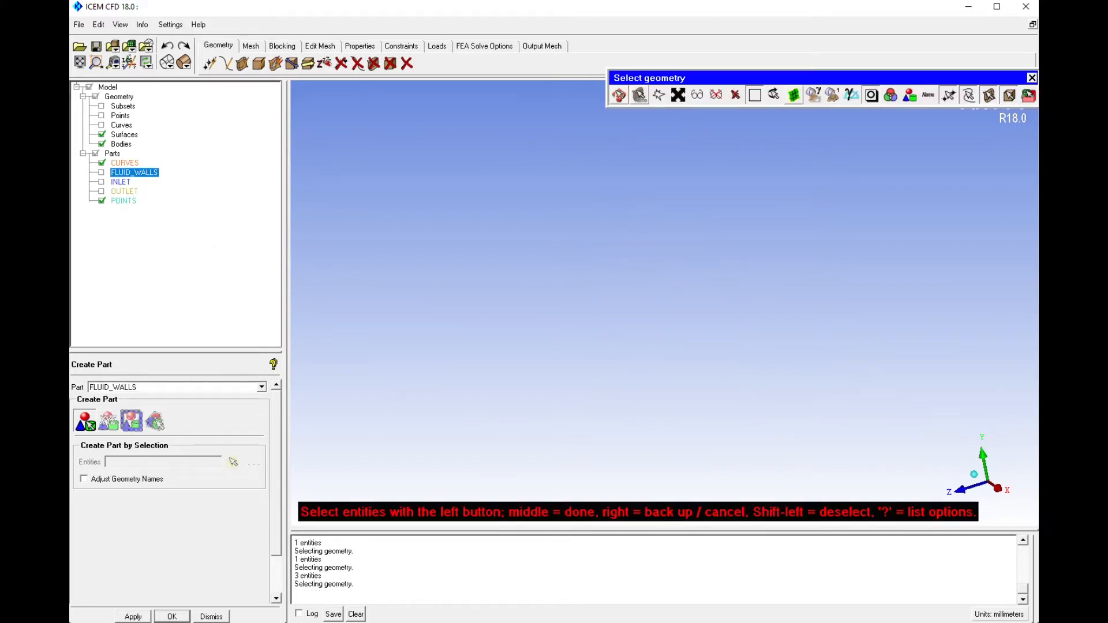
click(96, 153)
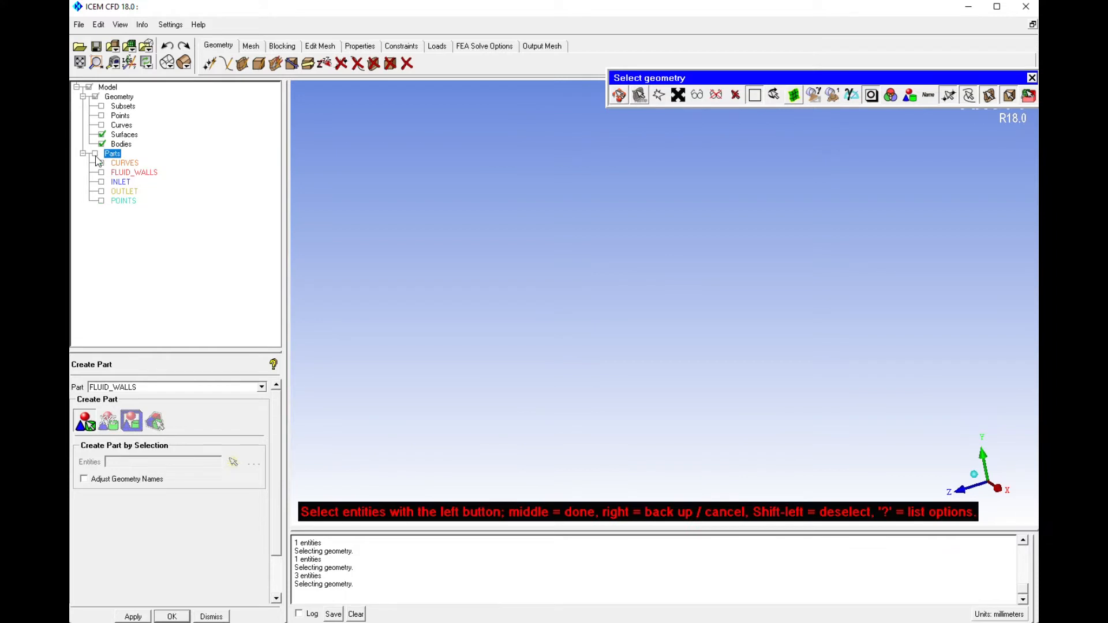
click(1033, 78)
Initialize a 3D bounding box block in a part named "fluid" around the entire geometry.
click(282, 45)
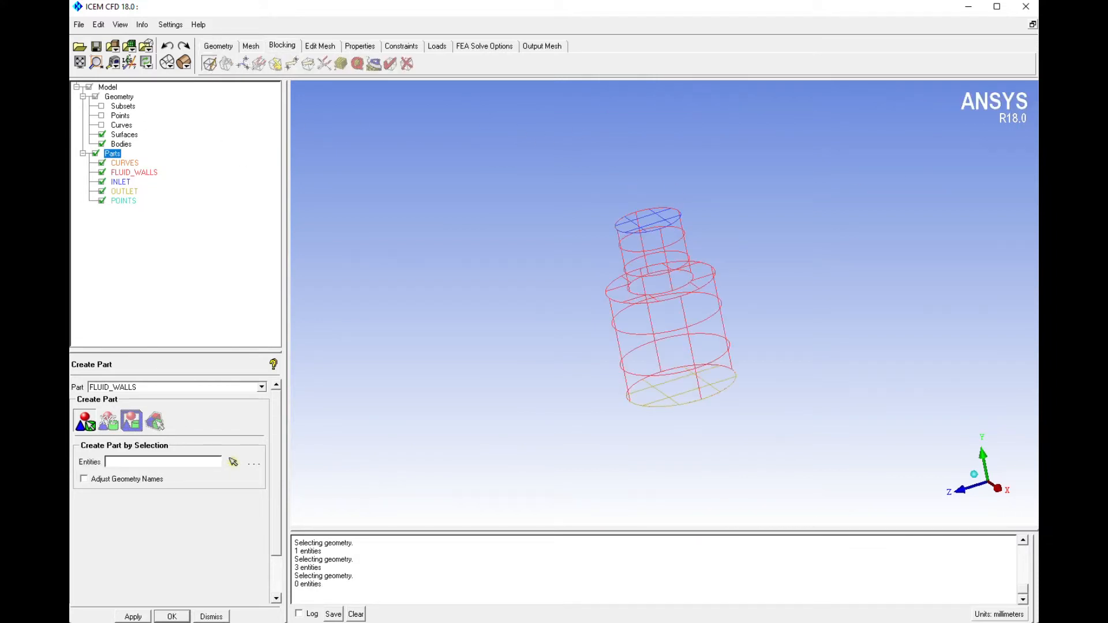
click(209, 63)
double_click(127, 387)
text(fluid)
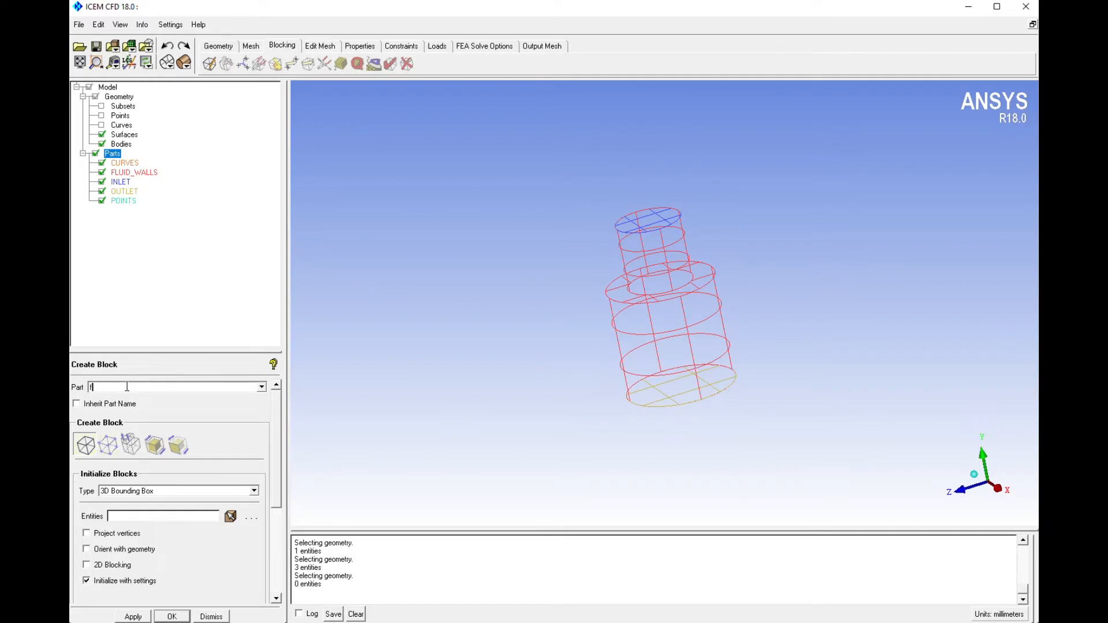
click(231, 516)
drag(782, 427, 807, 453)
middle_click(371, 341)
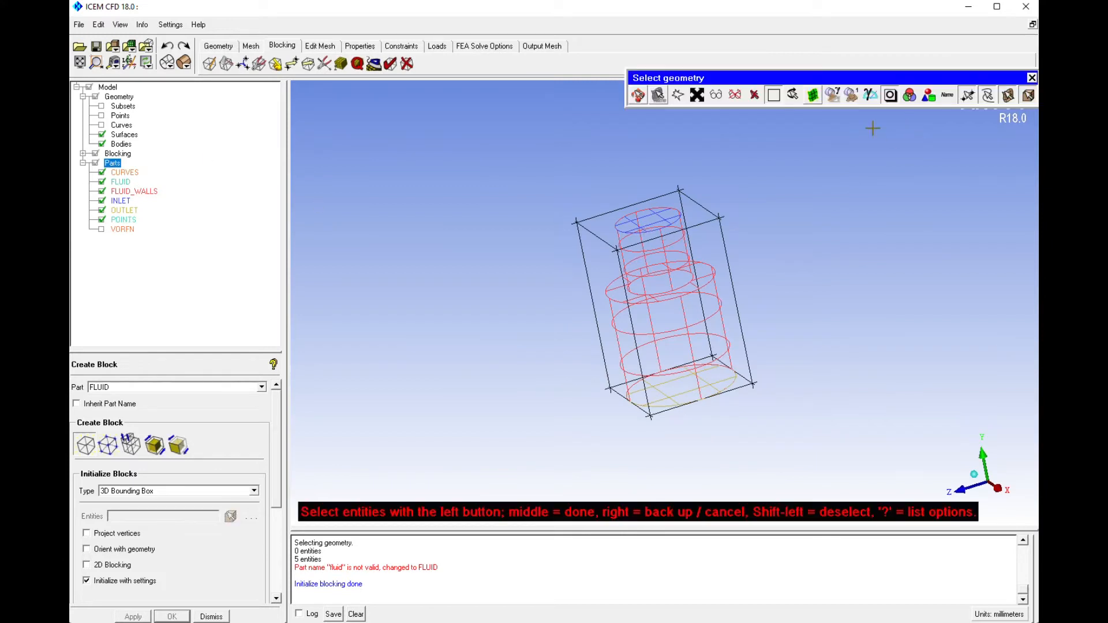
click(1032, 78)
Hide the surfaces and display the curves and points together with the block.
click(102, 135)
click(101, 126)
click(102, 117)
drag(764, 210, 633, 245)
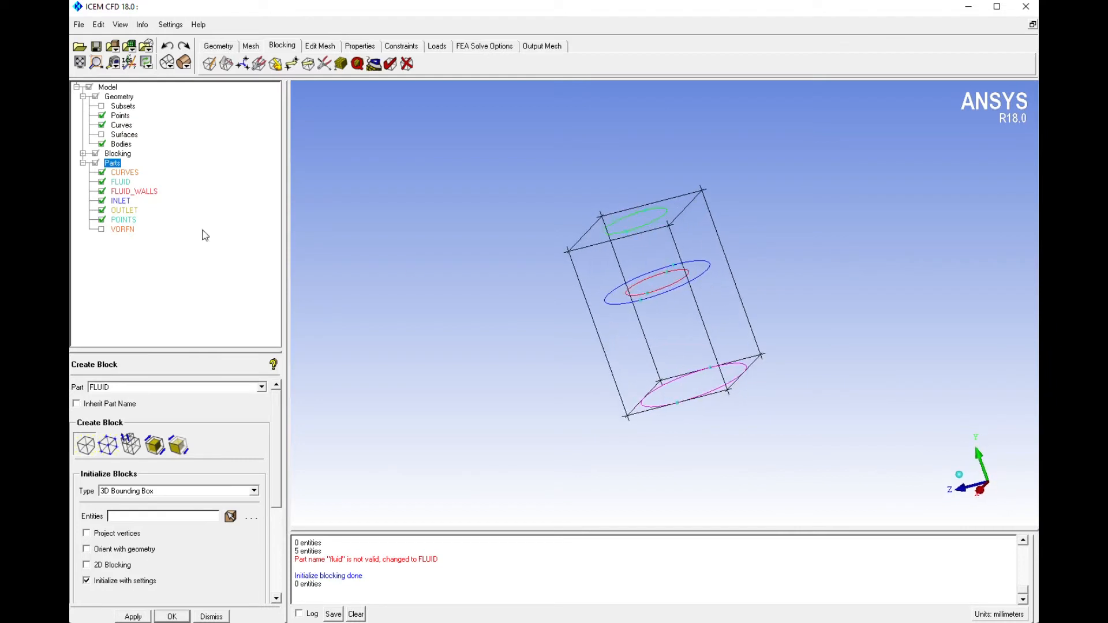
Turn the composite display of the curves off and back on.
right_click(124, 126)
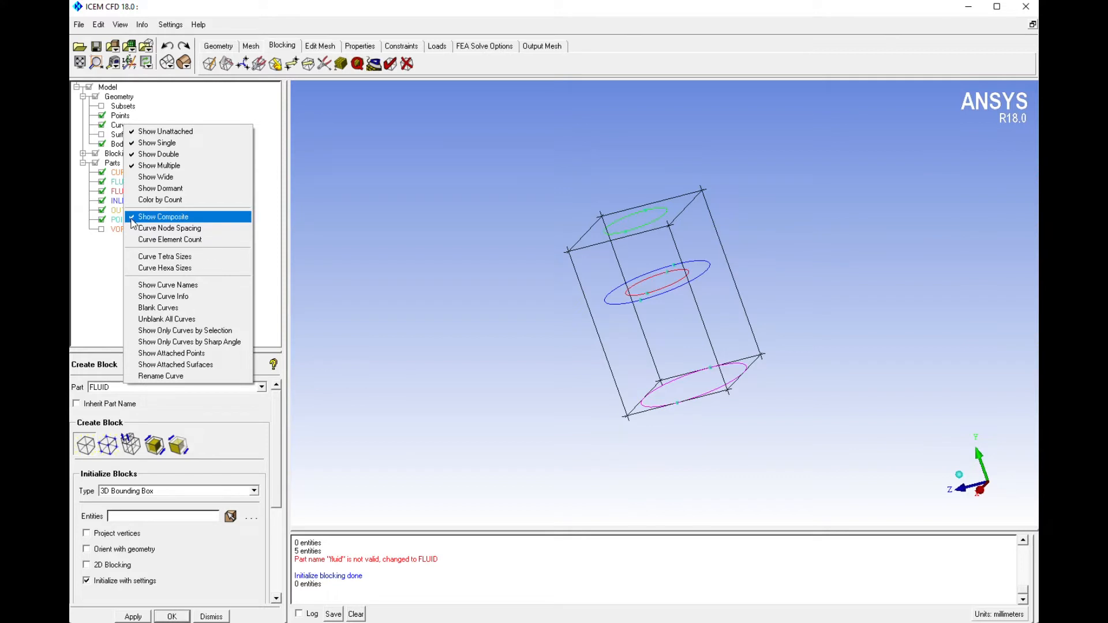
click(131, 219)
drag(542, 267, 538, 250)
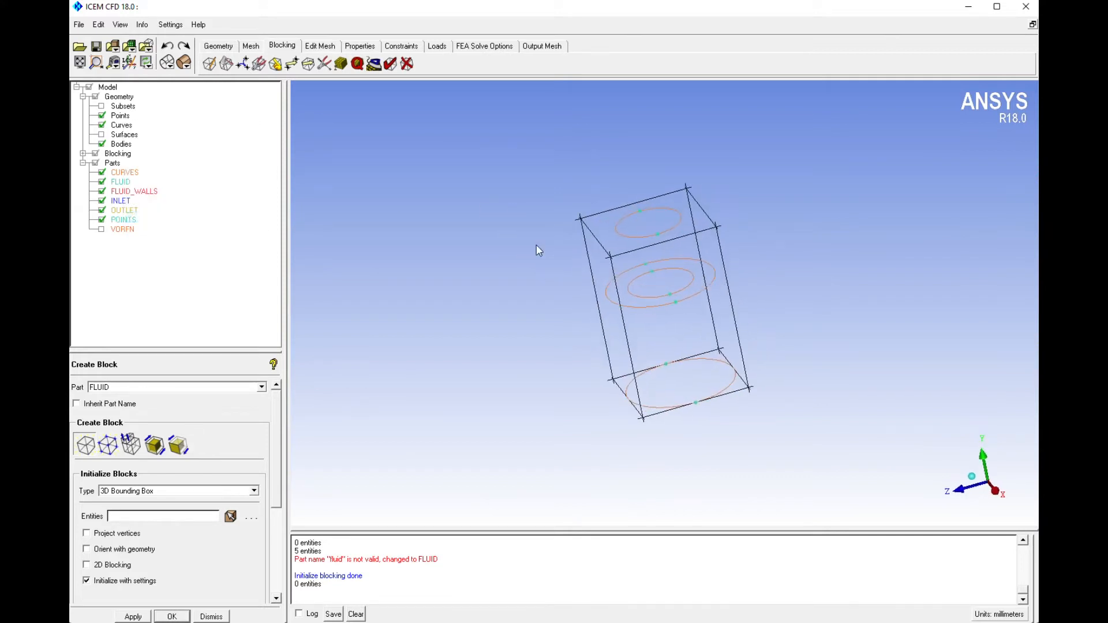
right_click(112, 123)
click(126, 214)
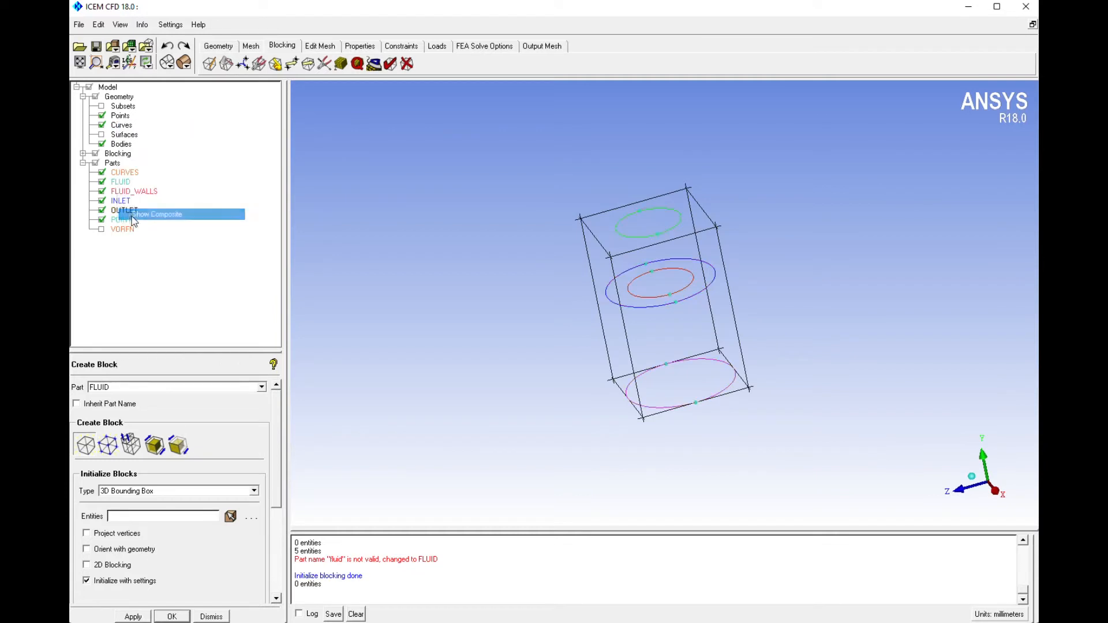
drag(798, 312, 627, 232)
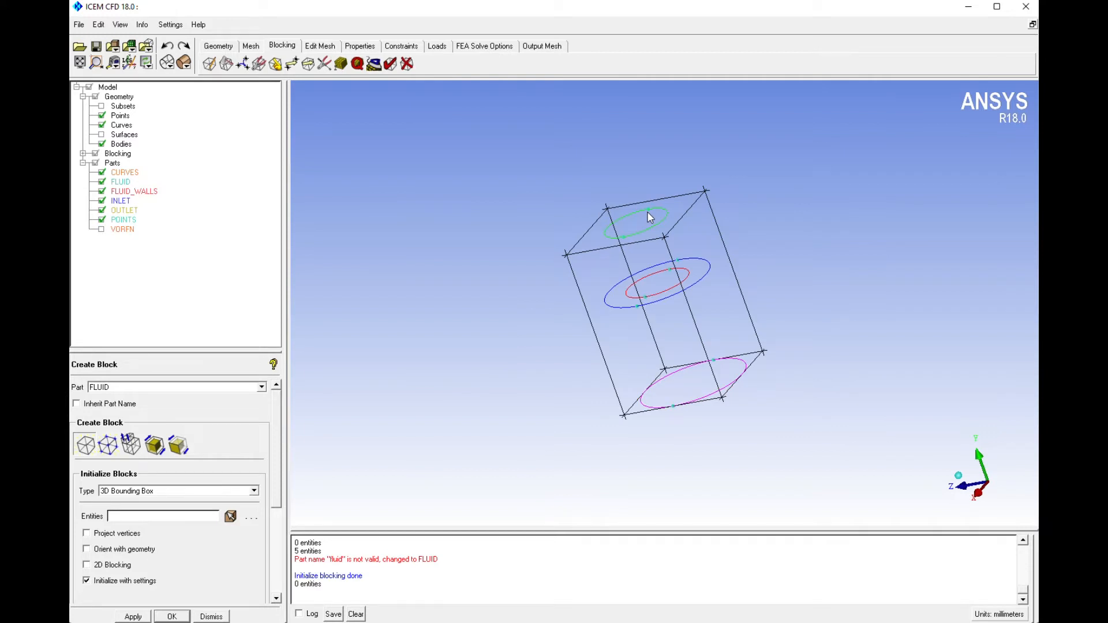
drag(649, 217, 511, 281)
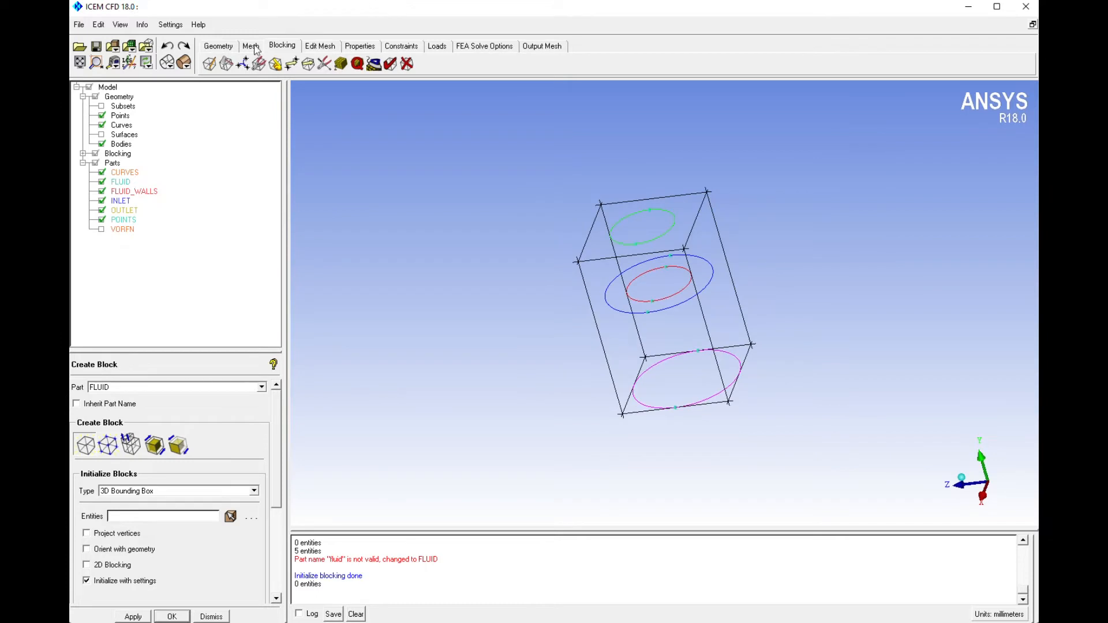
click(275, 64)
drag(650, 380, 659, 336)
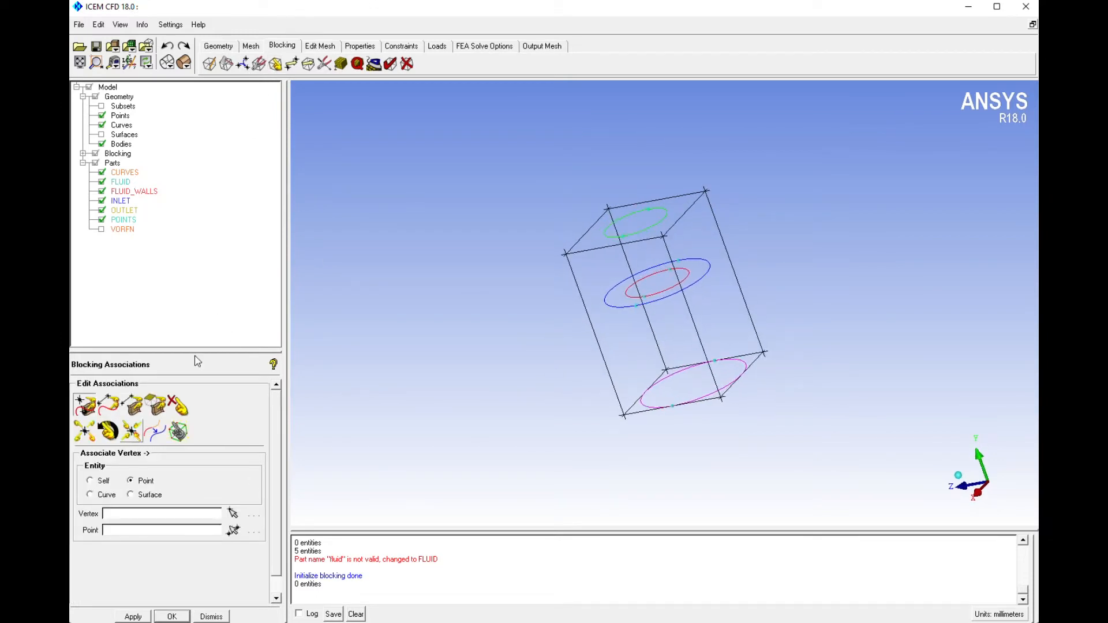
Split the block along a vertical edge with the Prescribed point method, using a point on the large circle at the cylinder's step.
click(225, 64)
scroll(279, 517, down, 5)
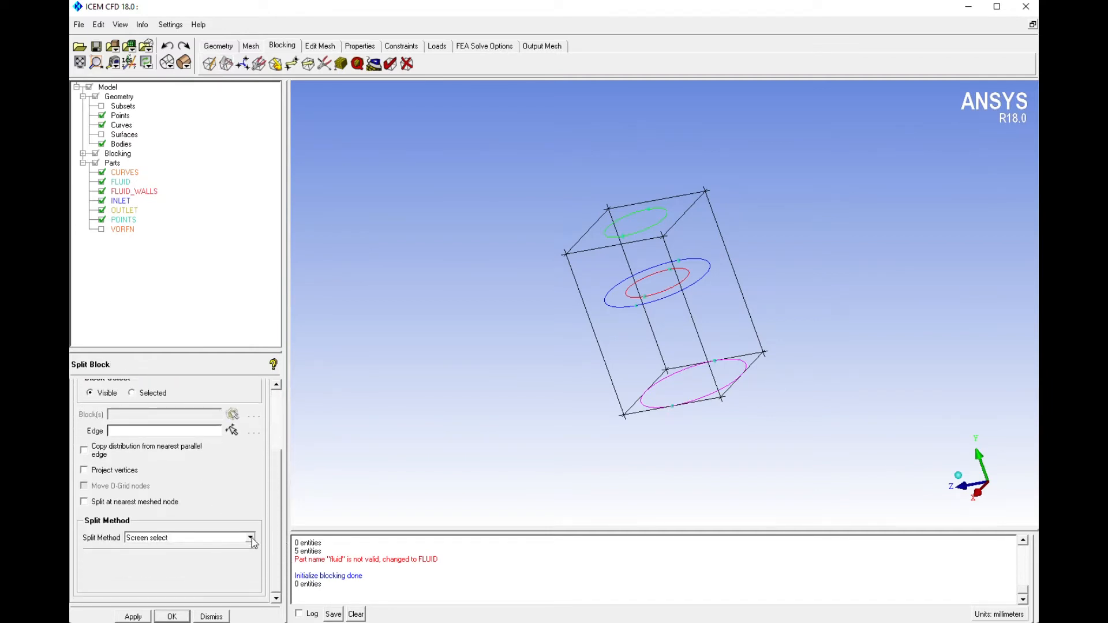
click(249, 538)
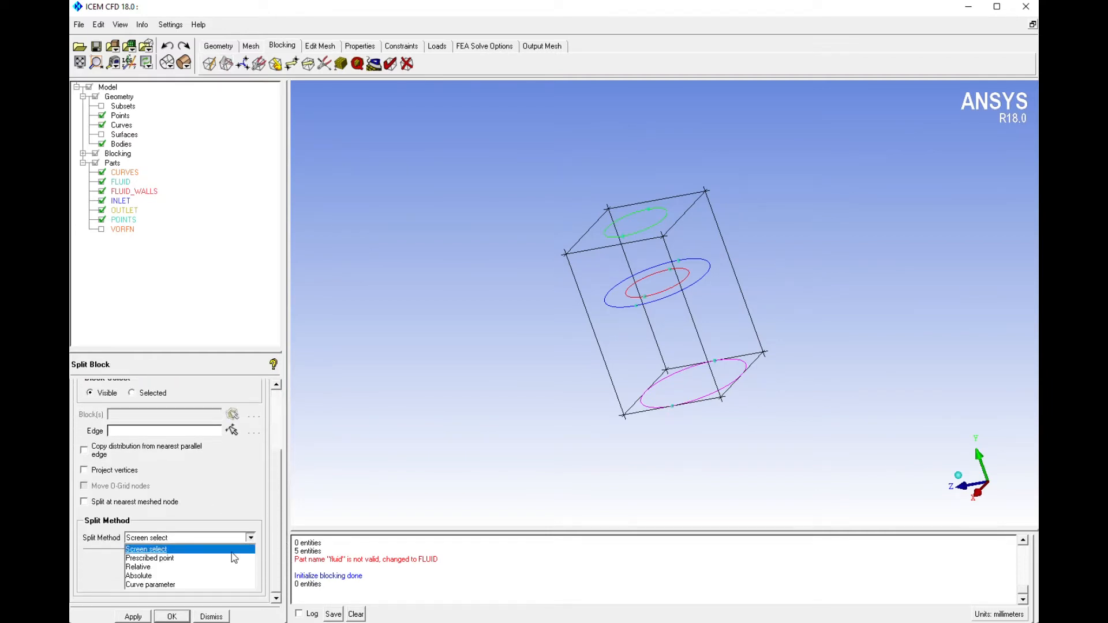
click(167, 559)
drag(770, 283, 664, 289)
click(231, 430)
click(727, 245)
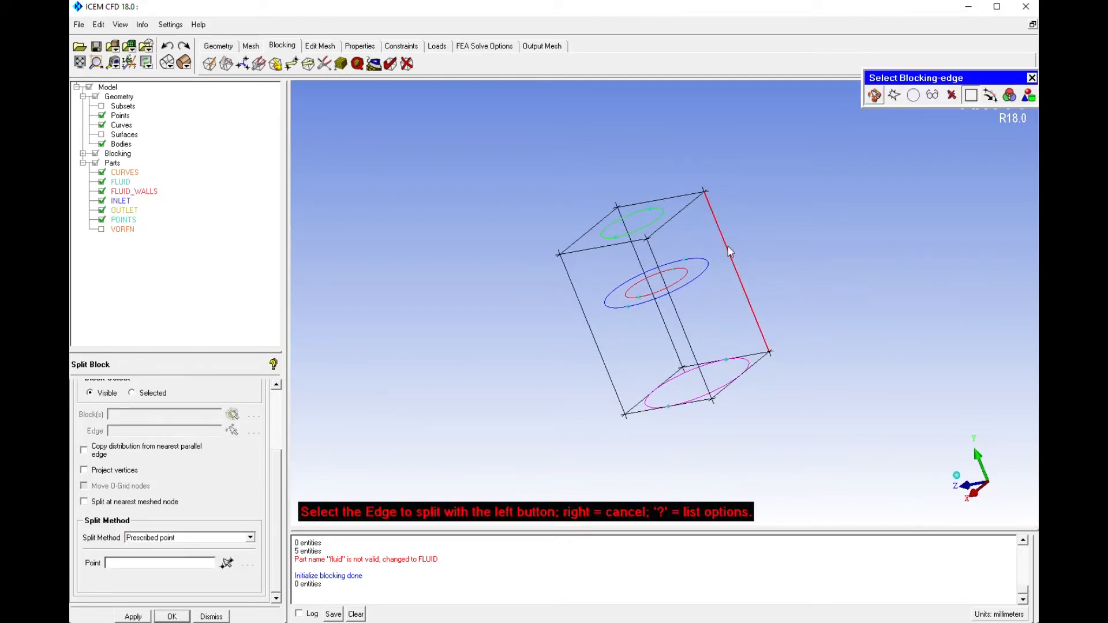
click(681, 257)
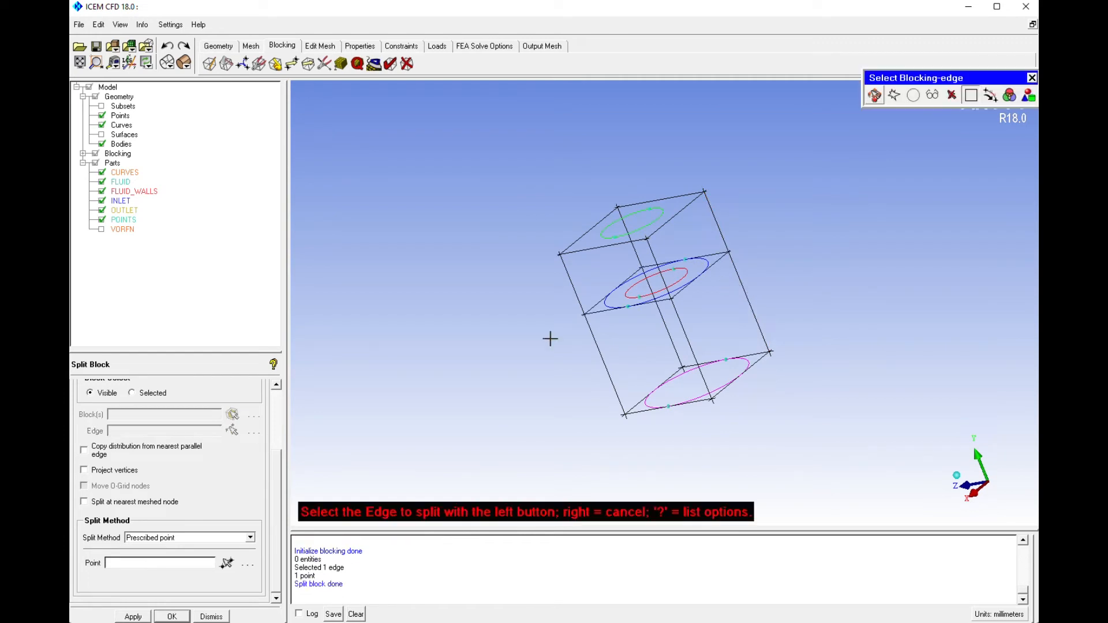
Display the blocking vertices with their numbers and end the edge selection.
click(83, 155)
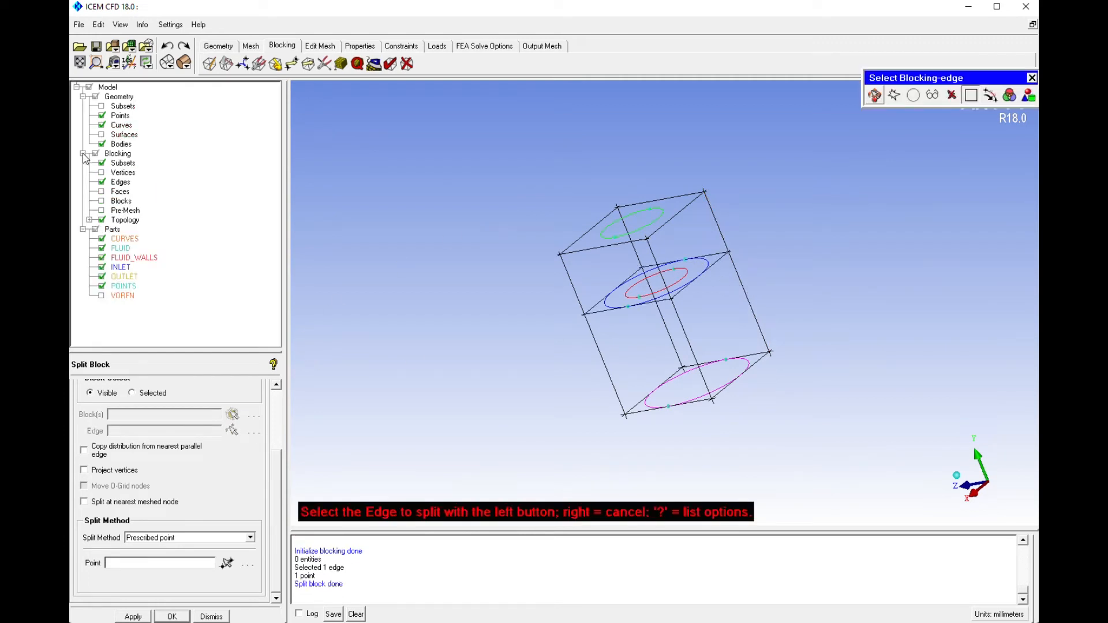
click(102, 173)
right_click(122, 173)
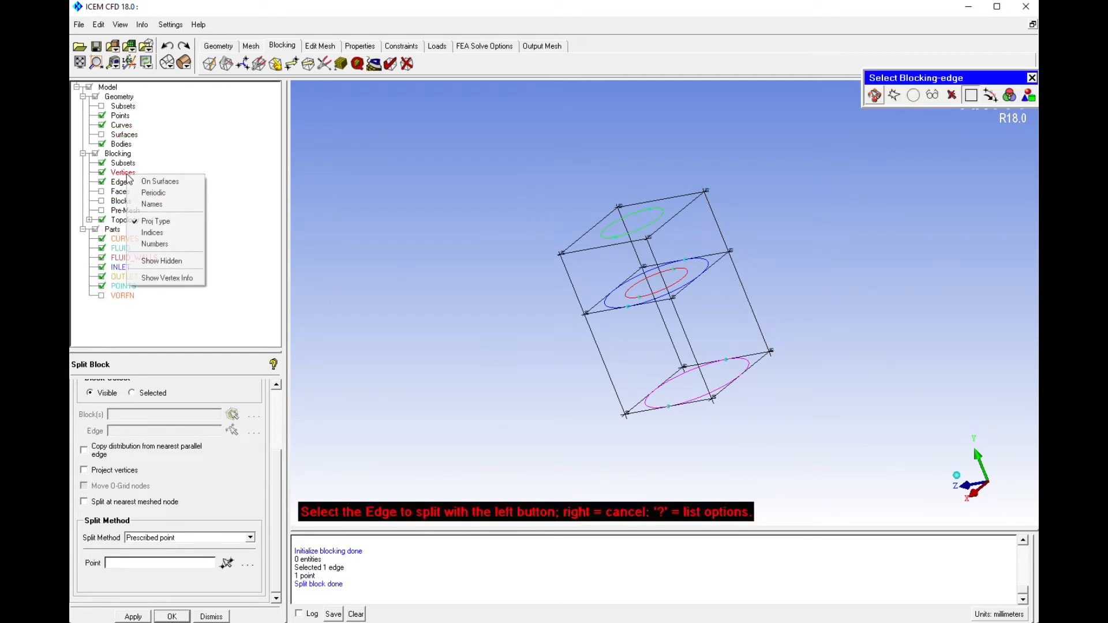
click(154, 243)
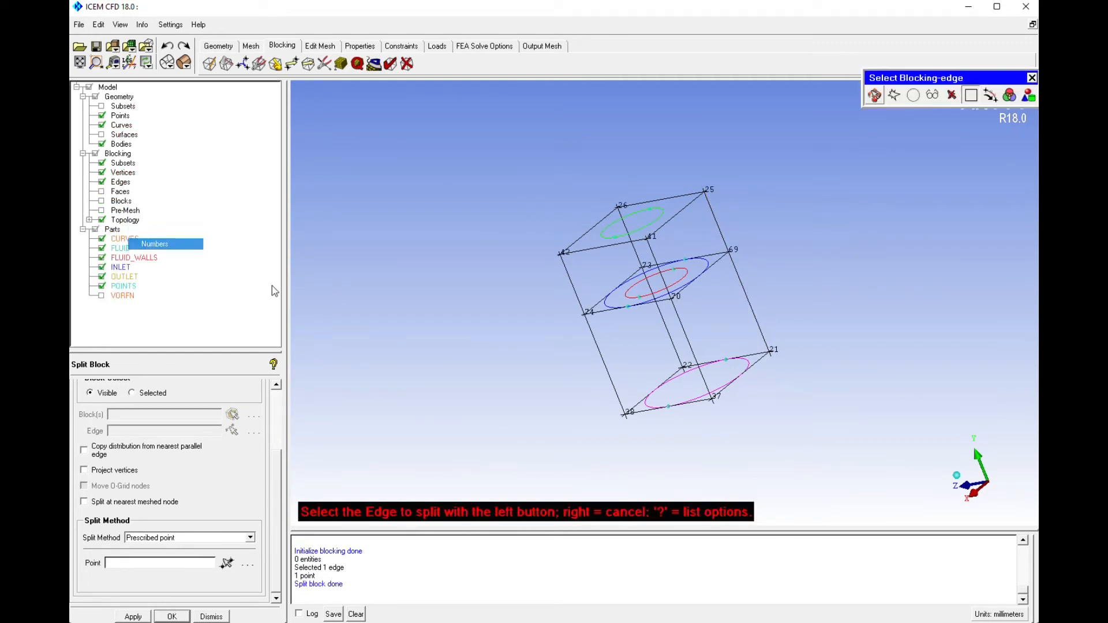
click(1032, 77)
drag(600, 208, 745, 329)
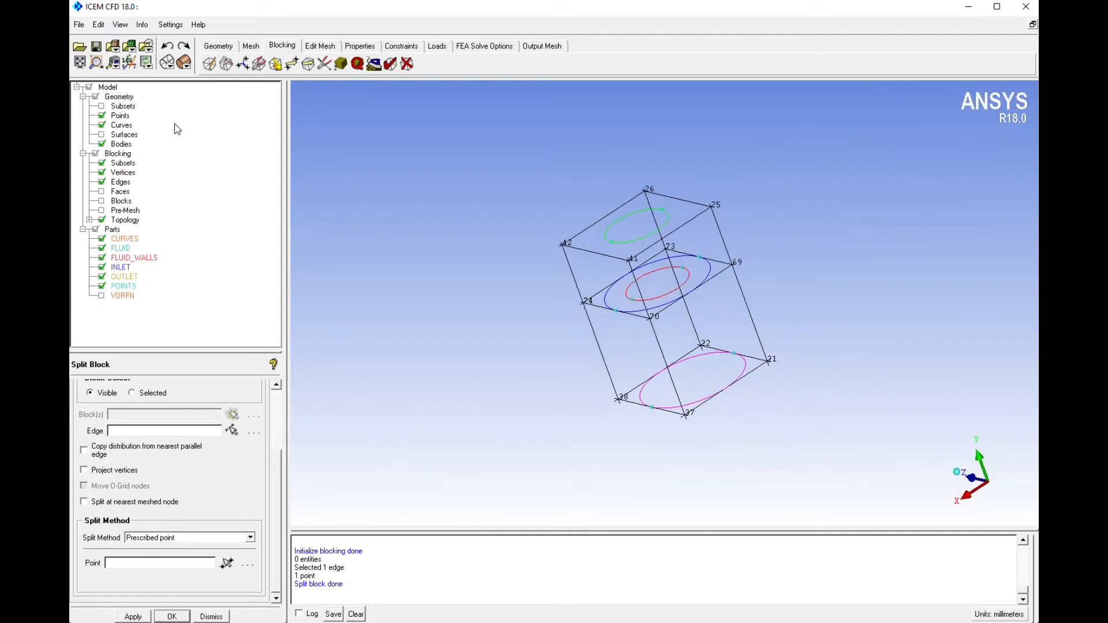
Associate the four bottom edges of the blocking with the large cylinder's bottom circle.
click(274, 63)
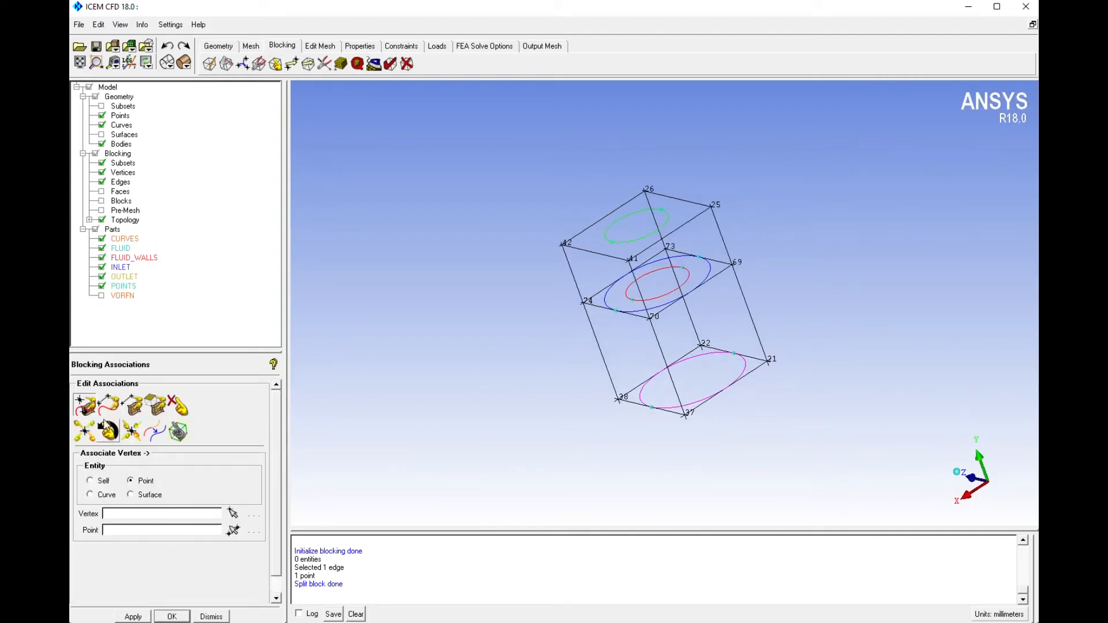
click(108, 406)
click(722, 347)
click(687, 358)
click(728, 388)
click(635, 403)
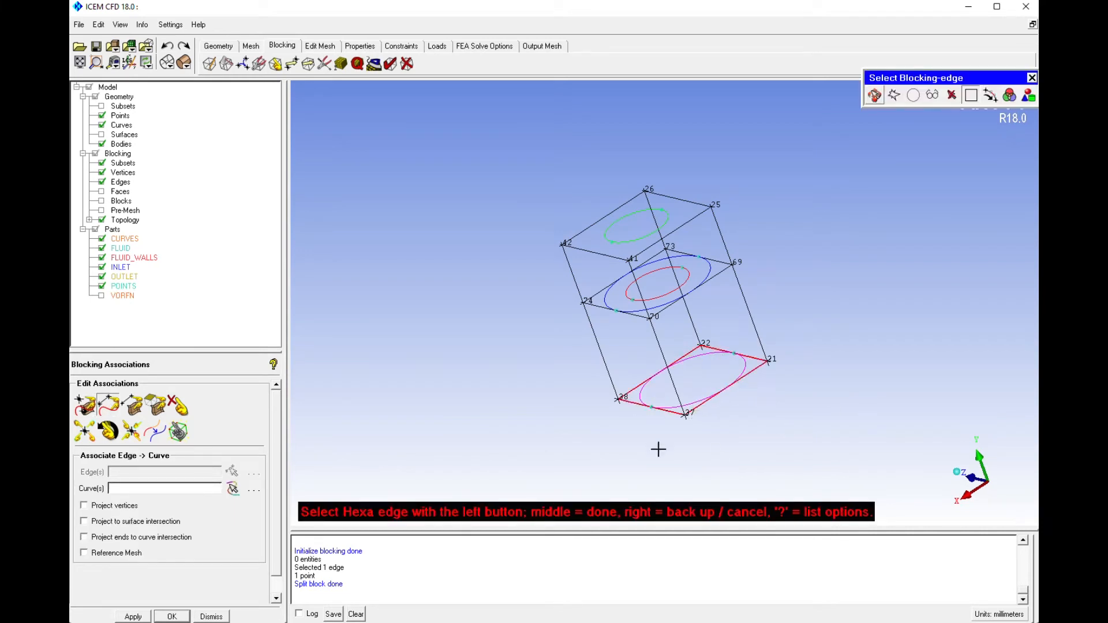
middle_click(664, 442)
click(715, 404)
middle_click(715, 407)
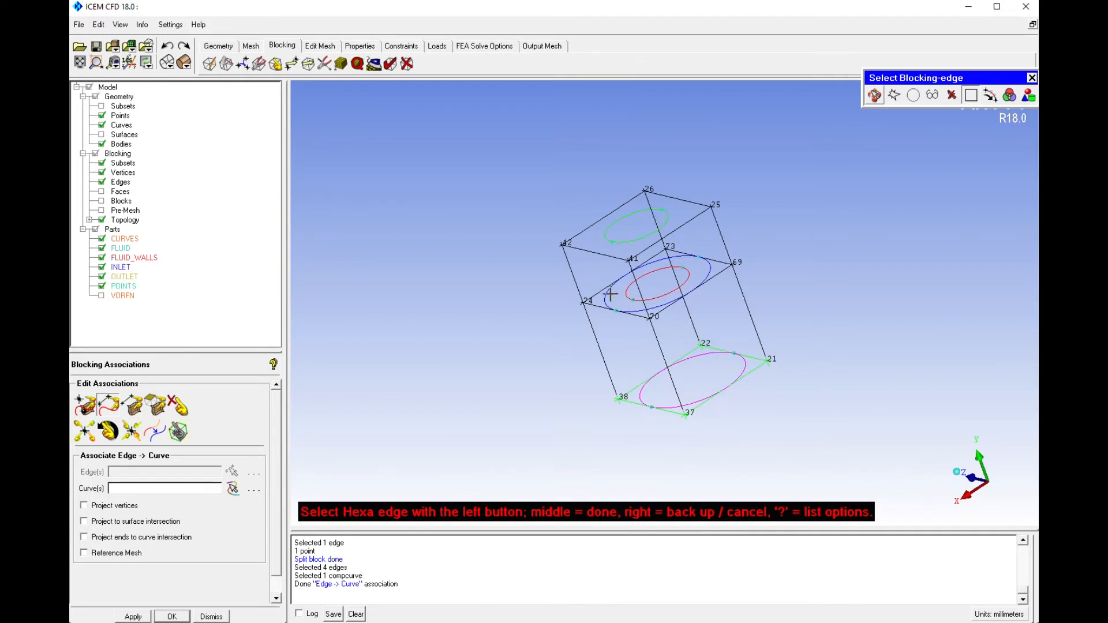
Associate the four block edges at the step level with the large outer circle and finish the association.
click(588, 297)
click(701, 257)
click(718, 273)
click(607, 311)
middle_click(609, 334)
click(603, 301)
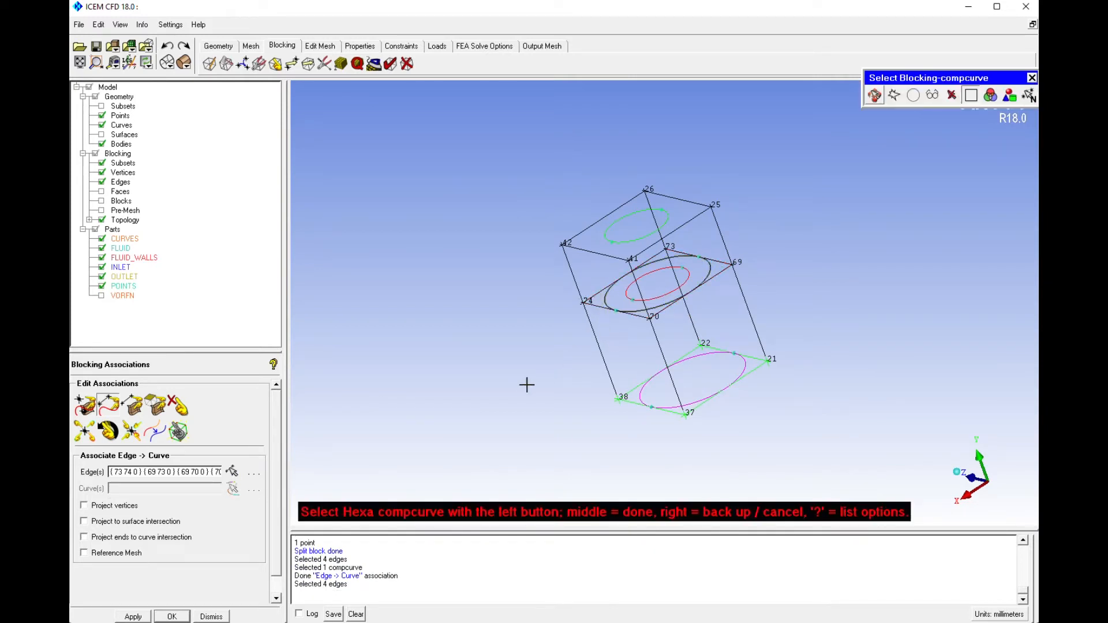
middle_click(517, 384)
click(172, 617)
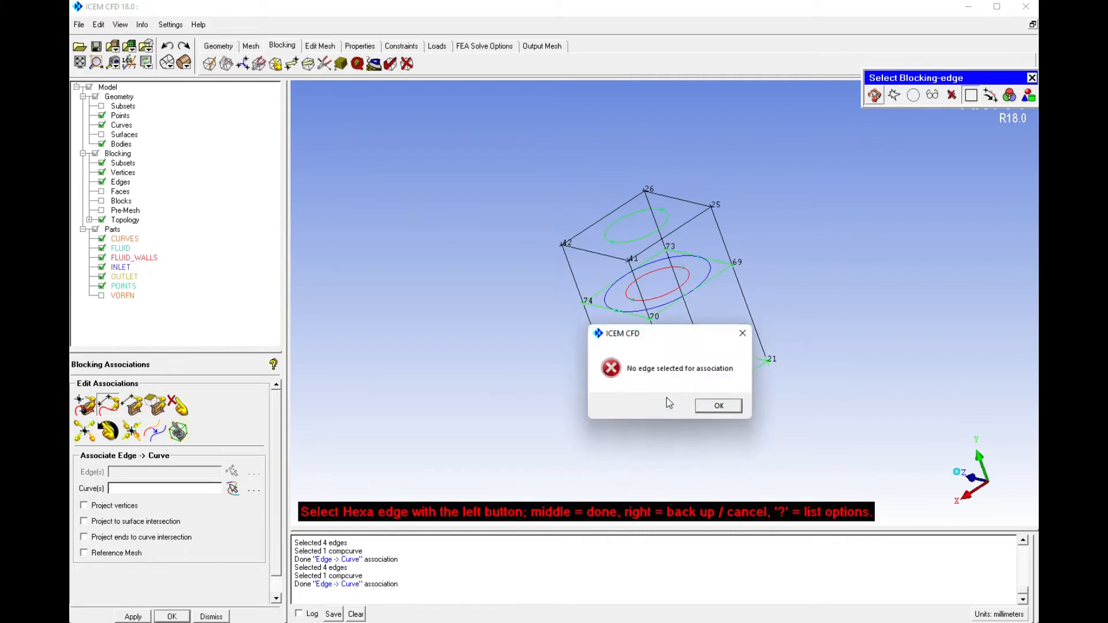
click(712, 404)
drag(516, 345, 655, 372)
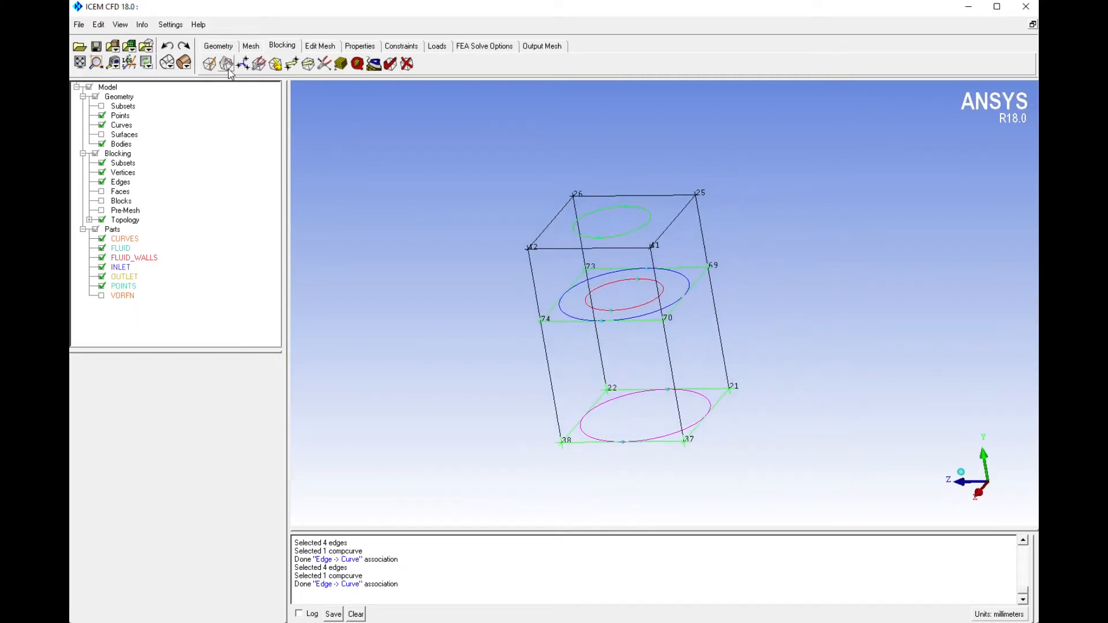
Create an O-grid through both blocks with offset 1, including the uppermost and lowermost faces.
click(227, 64)
click(108, 405)
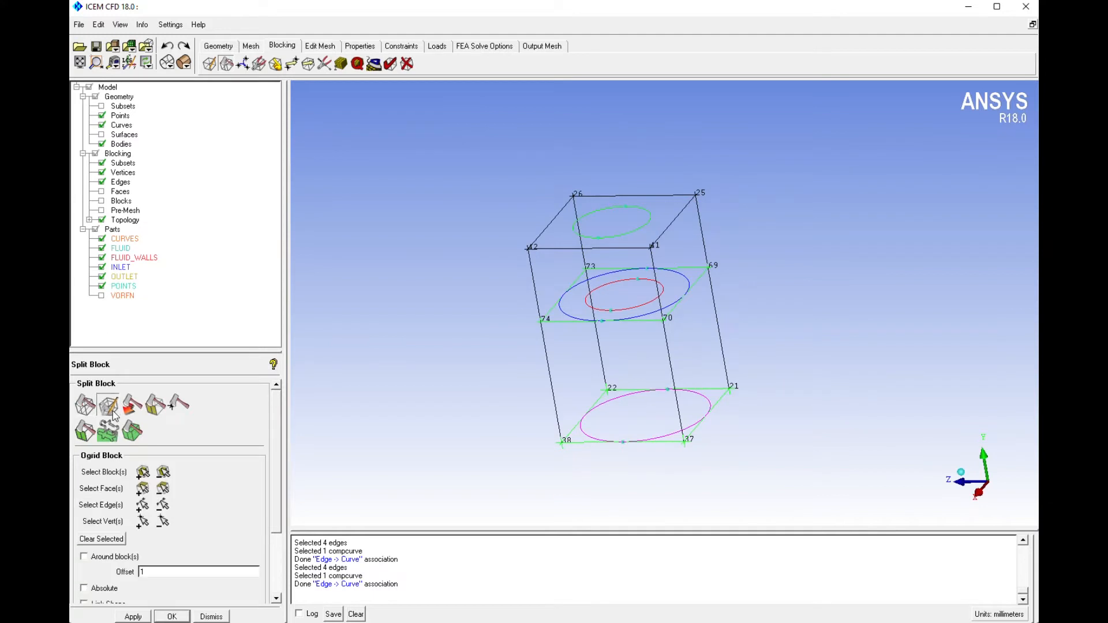
click(143, 472)
click(727, 323)
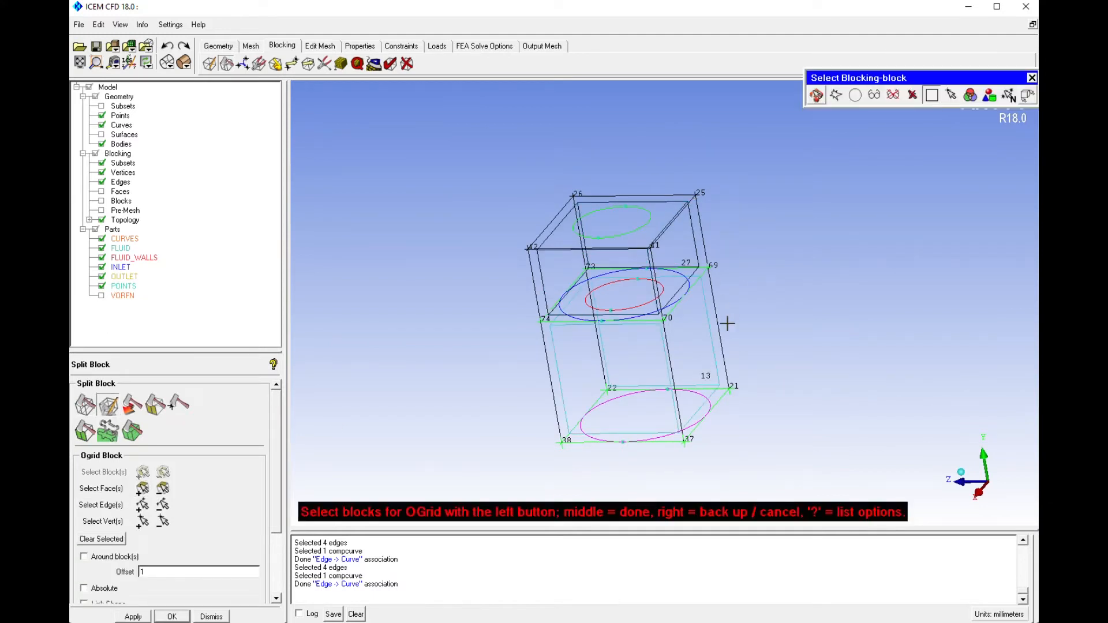
middle_click(822, 290)
click(142, 488)
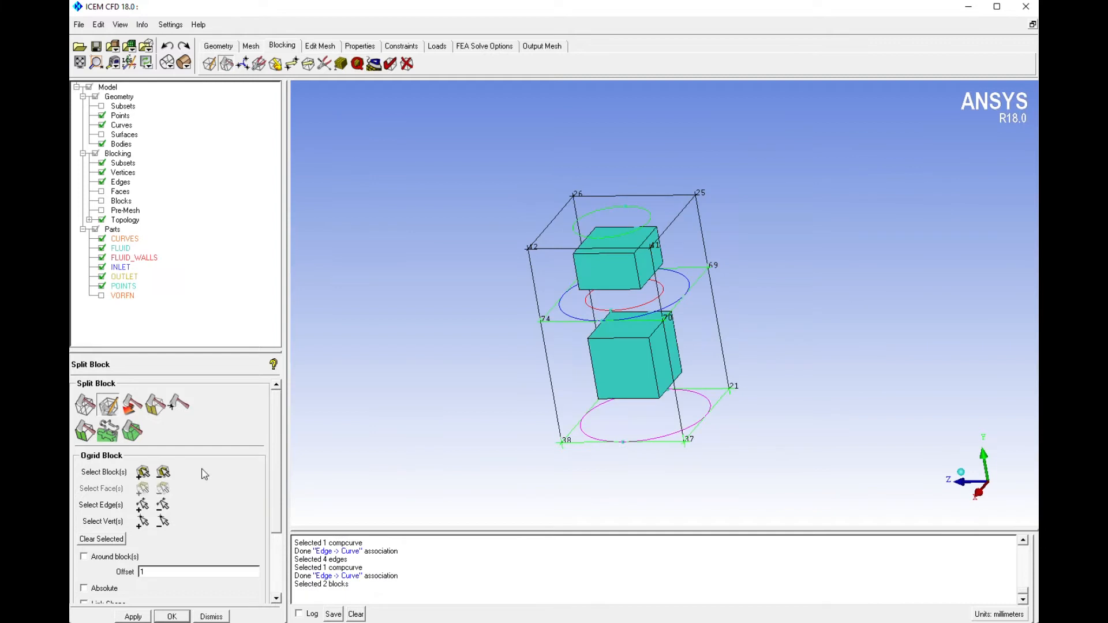
click(603, 220)
click(643, 426)
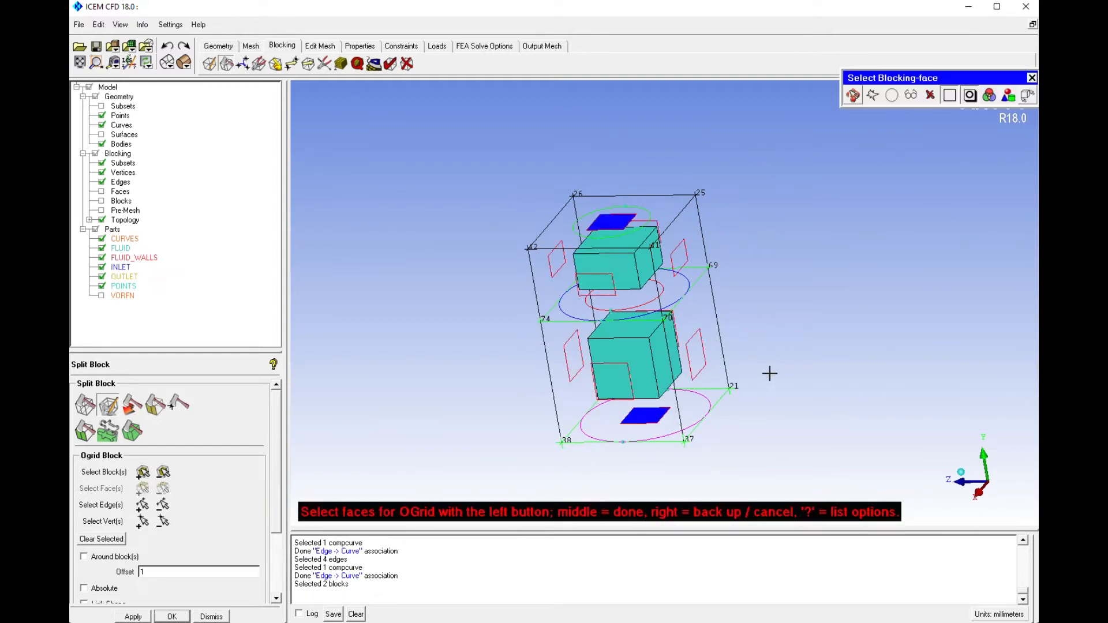
middle_click(778, 365)
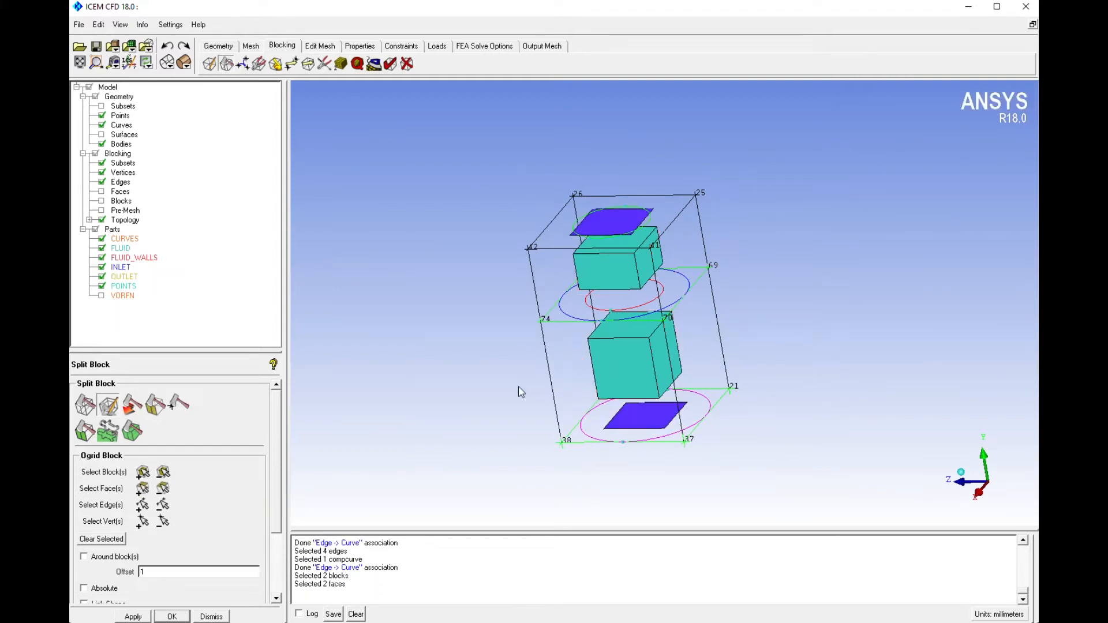
drag(802, 308, 397, 366)
drag(706, 400, 631, 233)
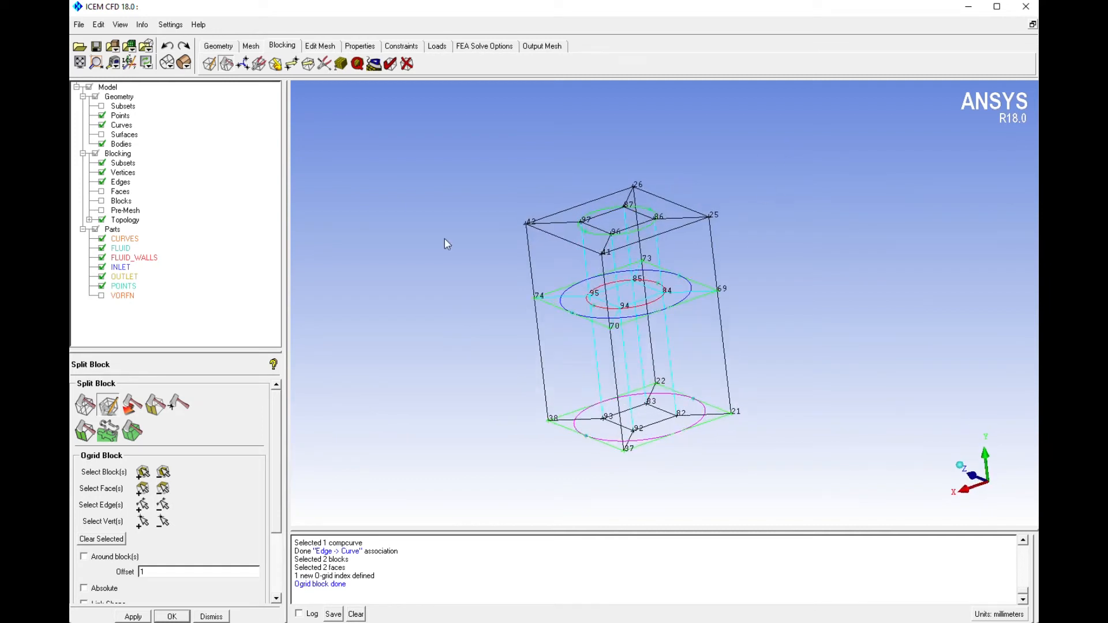
Delete the four outer O-grid blocks surrounding the small upper cylinder, without deleting them permanently.
drag(846, 148, 580, 155)
drag(511, 220, 575, 202)
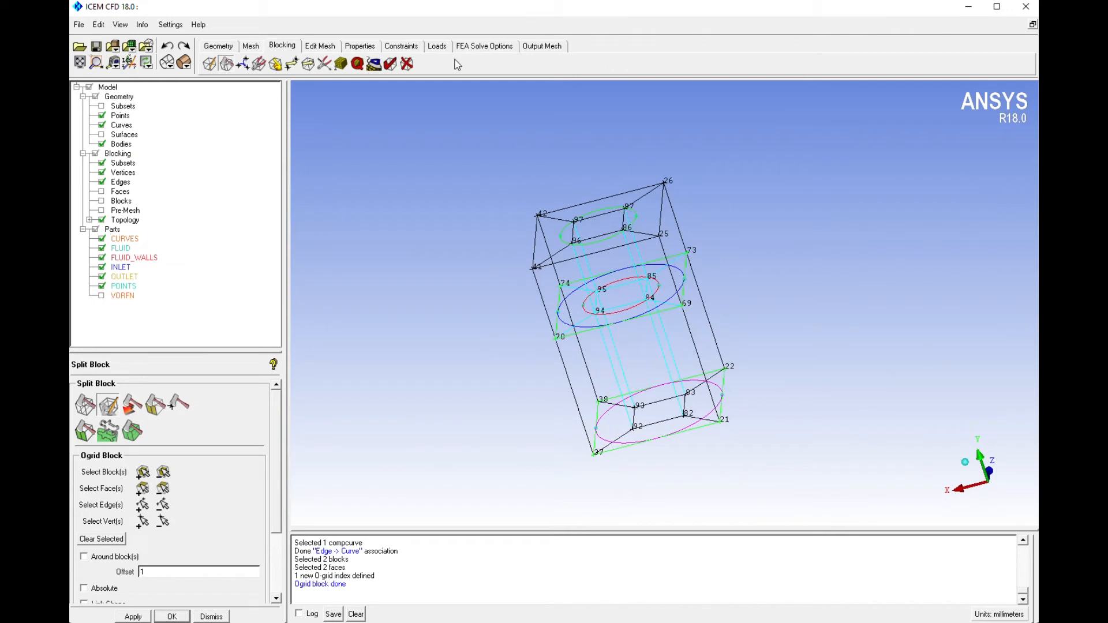
click(406, 64)
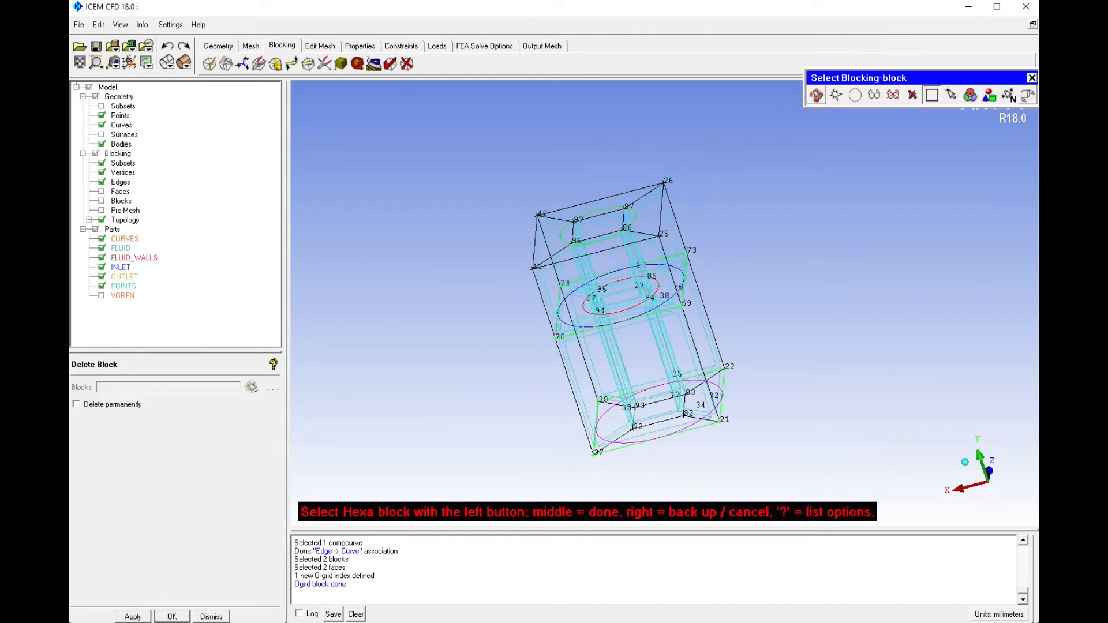
click(543, 226)
click(658, 209)
click(639, 229)
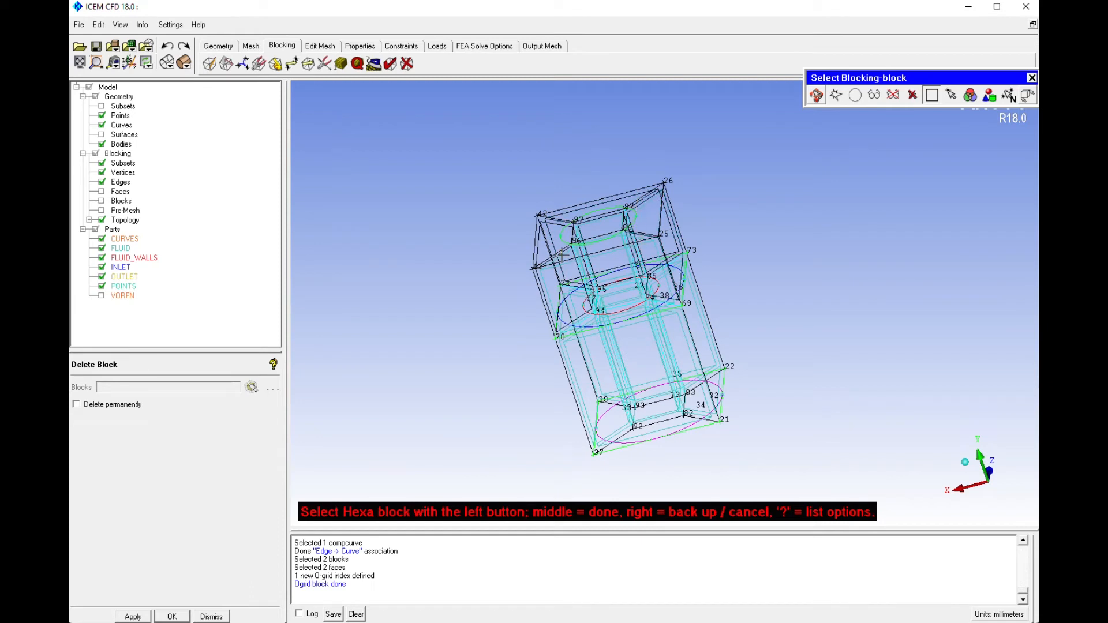
click(565, 258)
middle_click(788, 234)
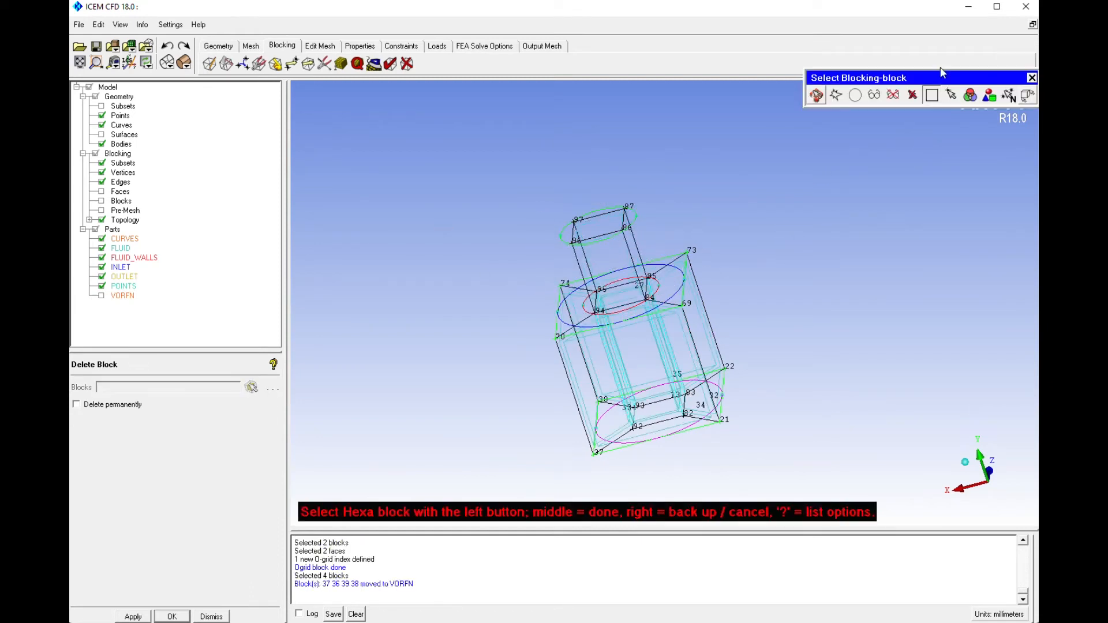
click(1032, 79)
drag(589, 255, 709, 237)
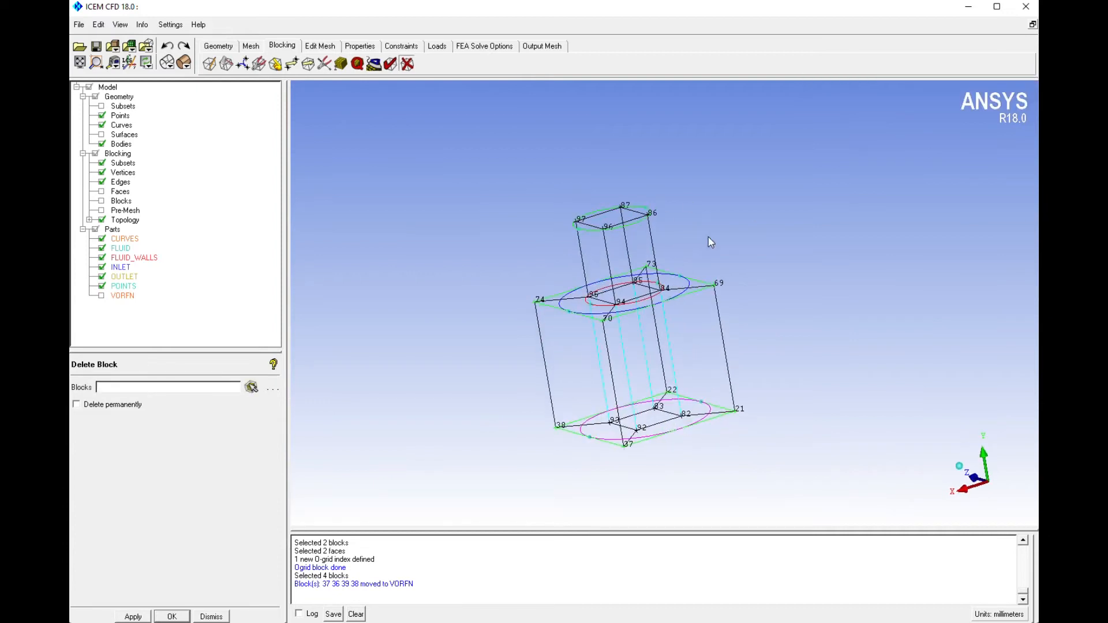
Associate the four top edges of the upper block with the small cylinder's top circle.
click(275, 64)
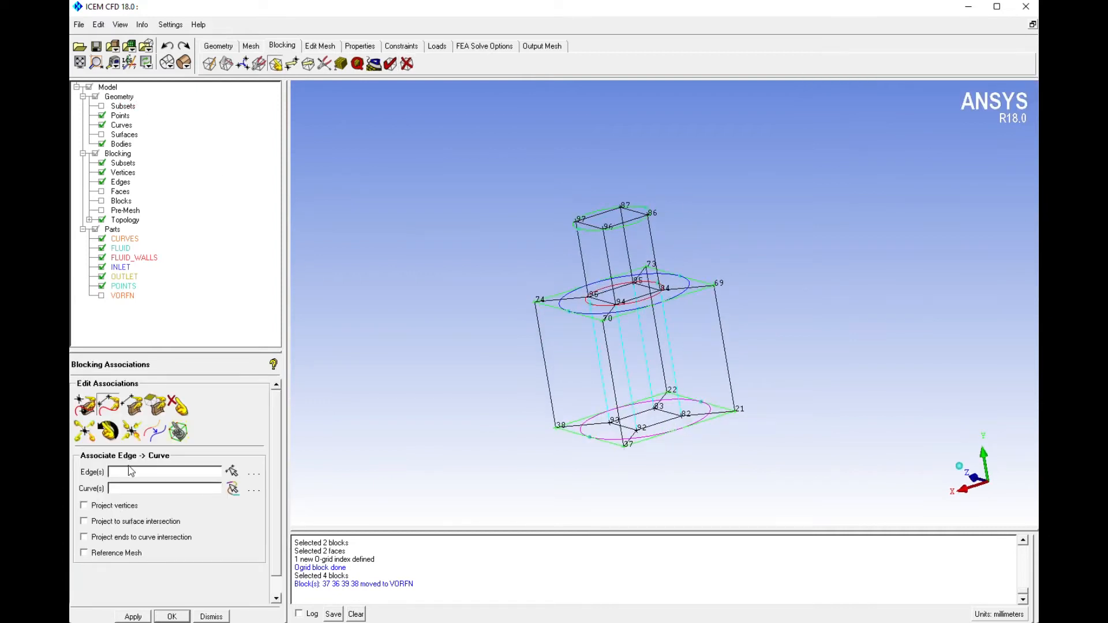
click(231, 472)
scroll(505, 141, up, 2)
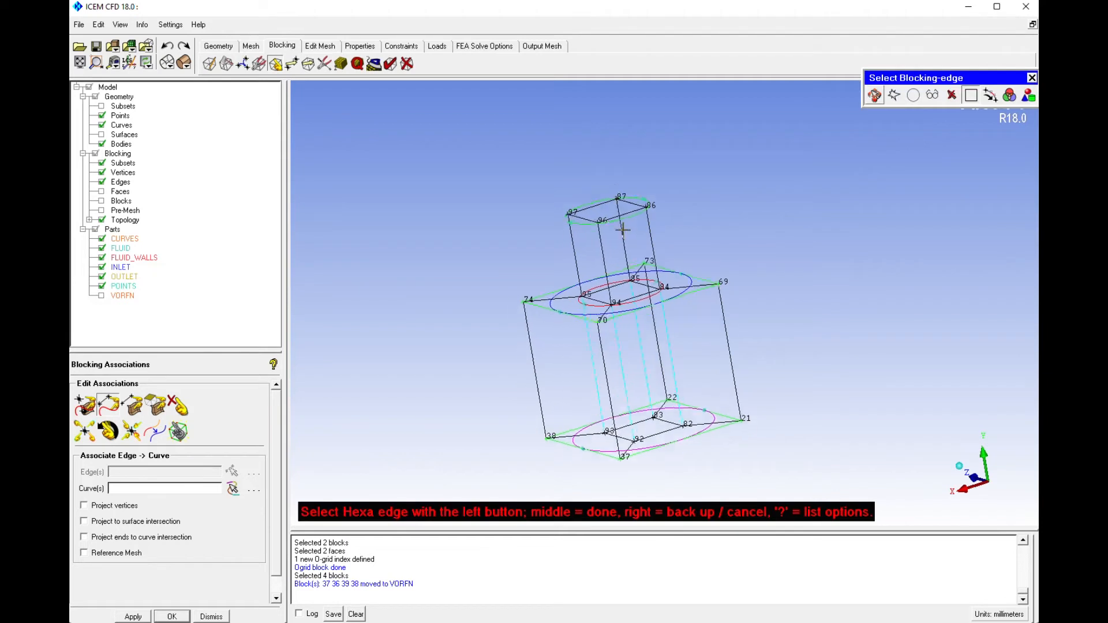
middle_click(701, 210)
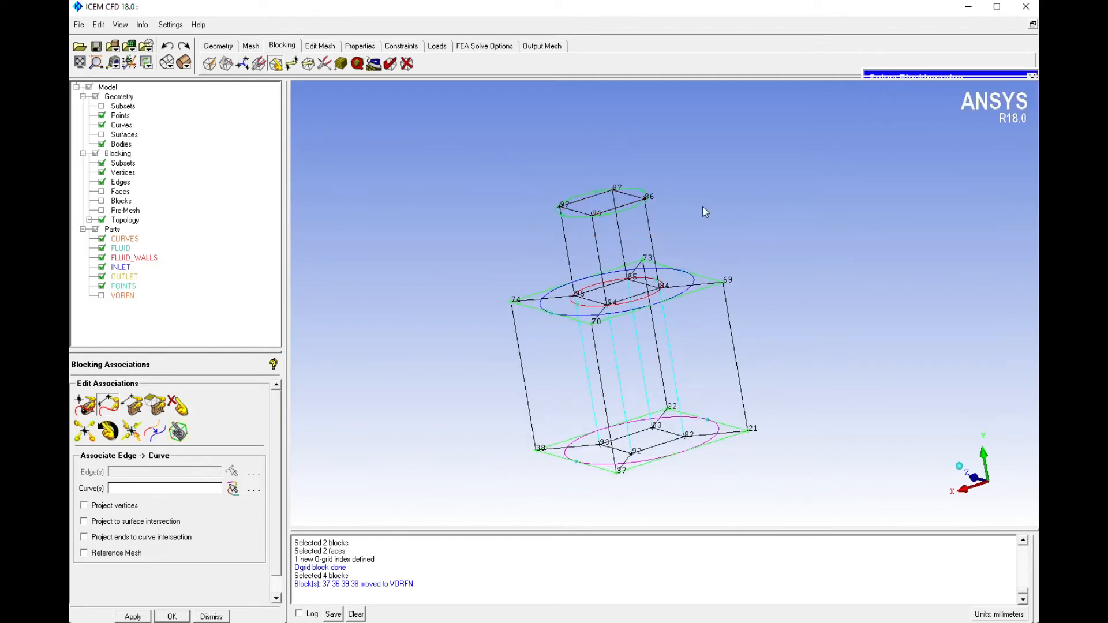
middle_click(693, 231)
scroll(648, 315, up, 2)
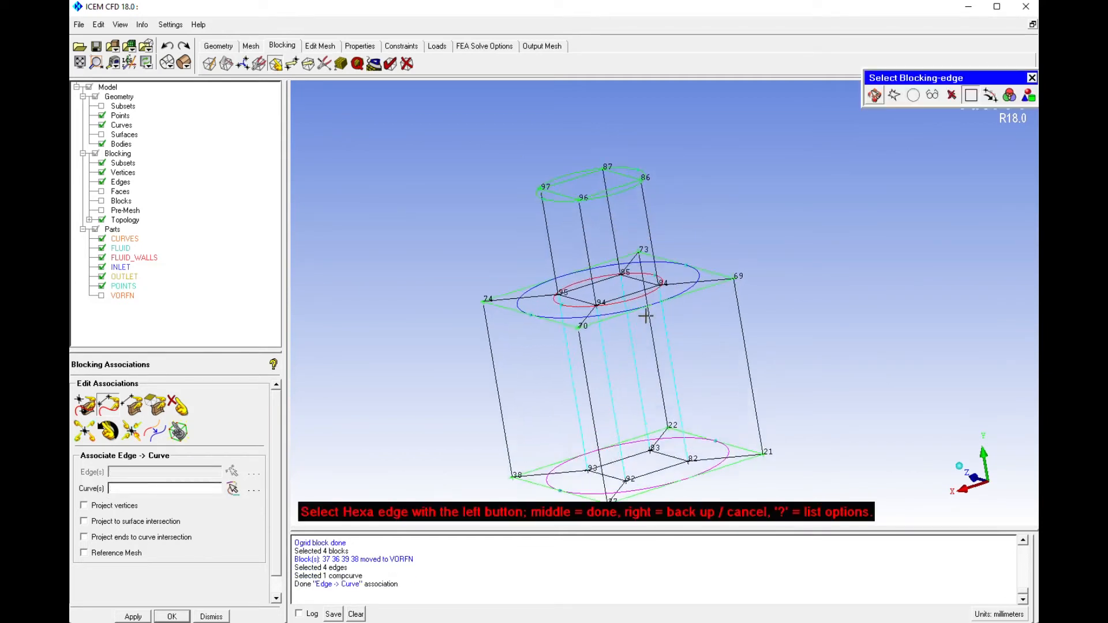
Associate the four inner O-grid edges at the step level with the small circle there.
click(615, 279)
click(624, 275)
click(628, 287)
click(548, 300)
middle_click(524, 312)
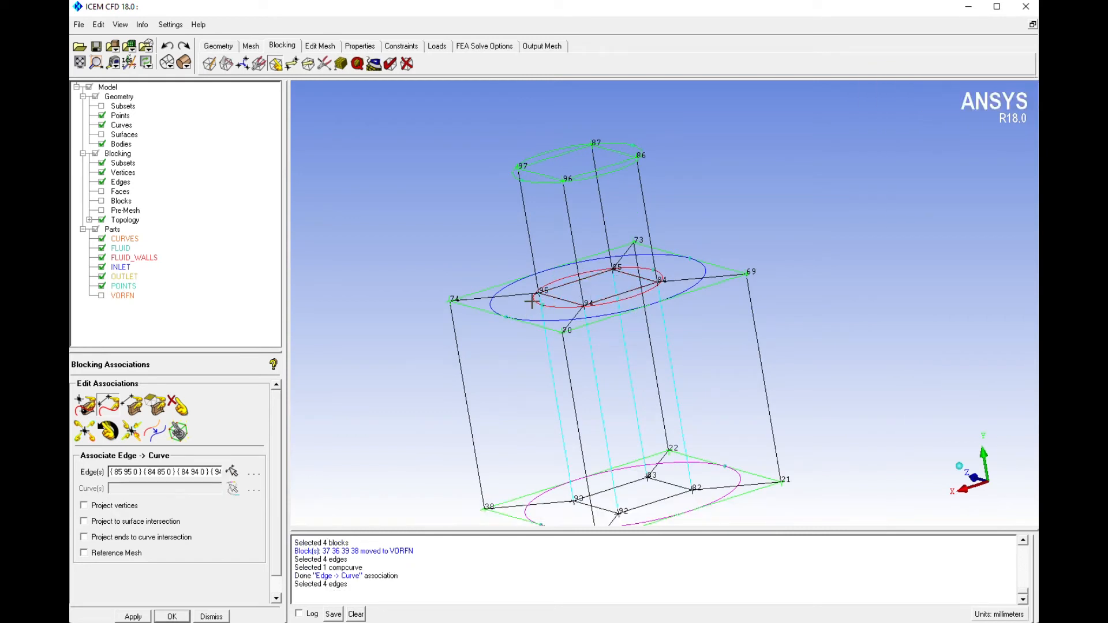
middle_click(779, 189)
scroll(779, 189, up, 1)
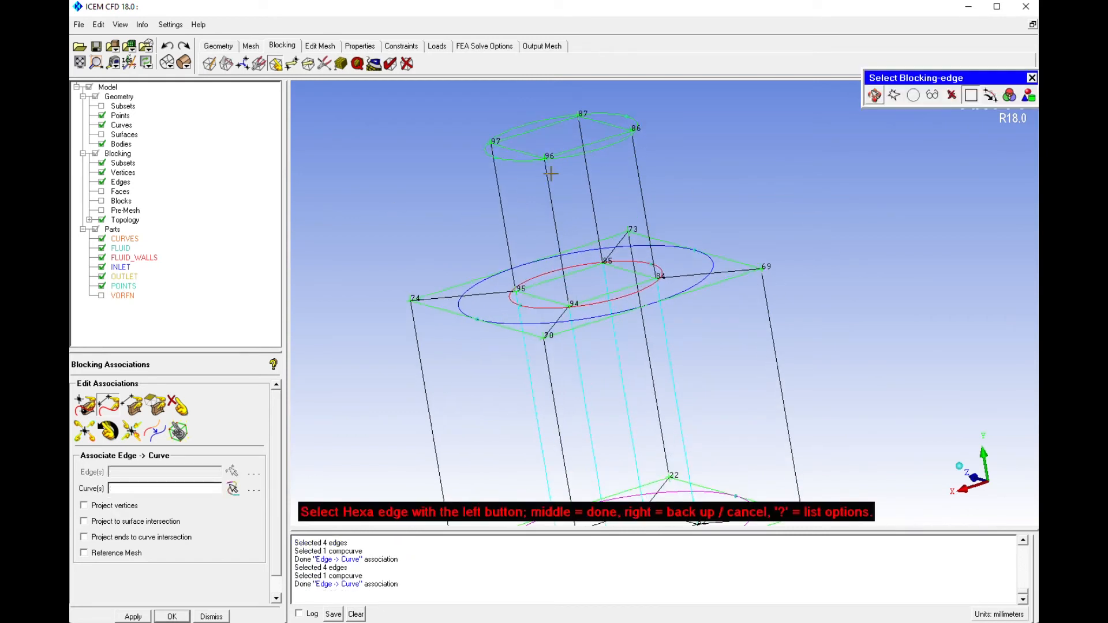
Display the edge associations, end the edge selection and examine the association arrows from several angles.
right_click(119, 182)
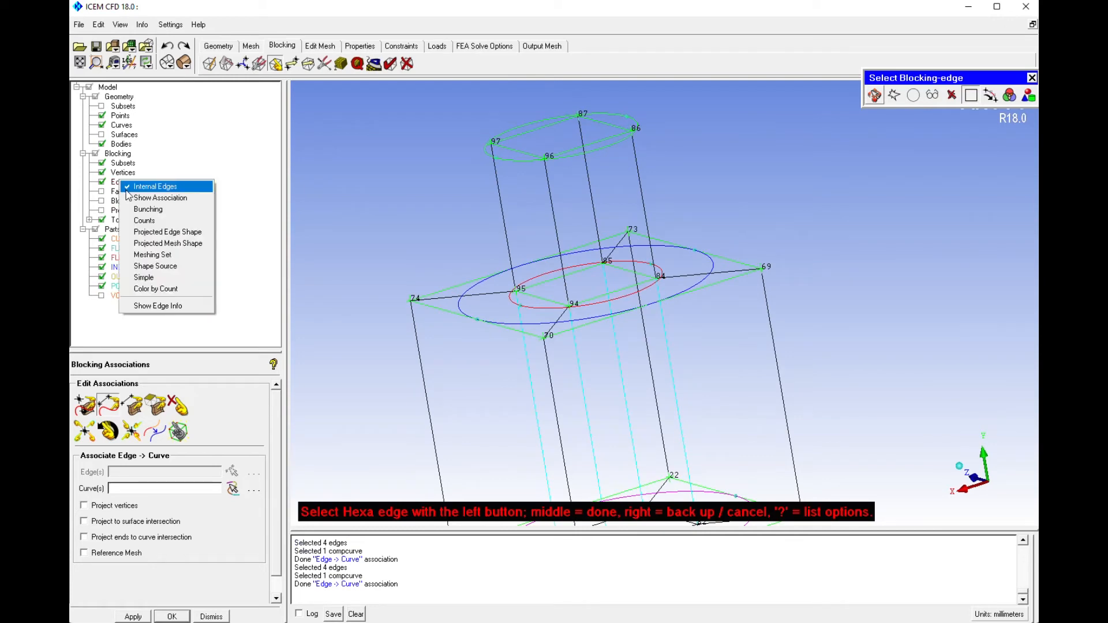
click(132, 198)
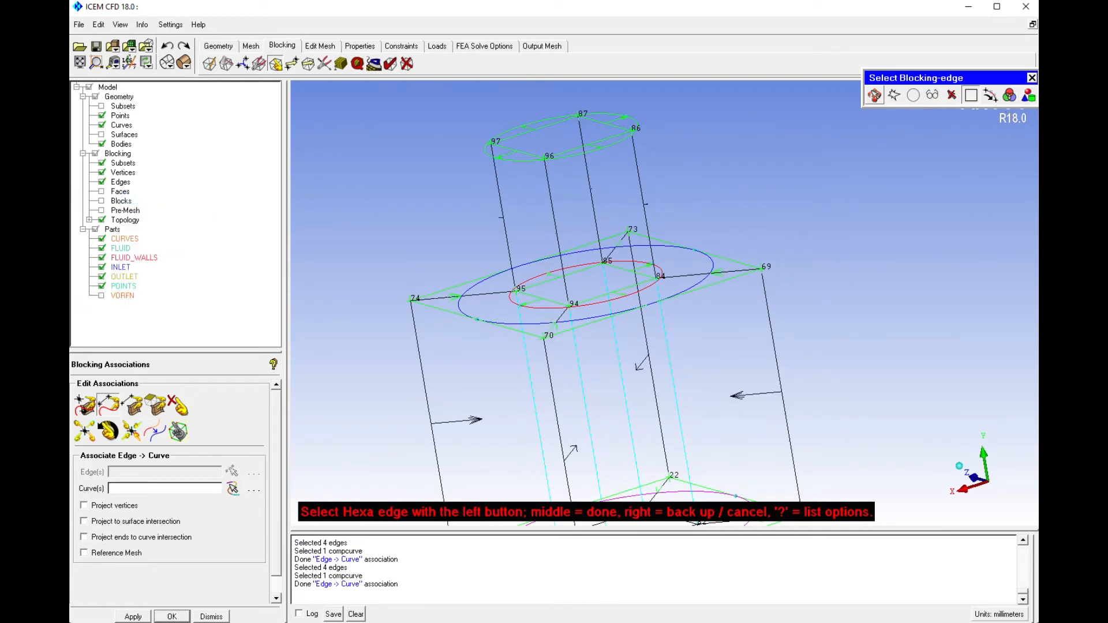
click(1032, 77)
scroll(697, 349, down, 1)
drag(610, 294, 790, 335)
middle_drag(724, 300, 722, 262)
drag(721, 262, 580, 375)
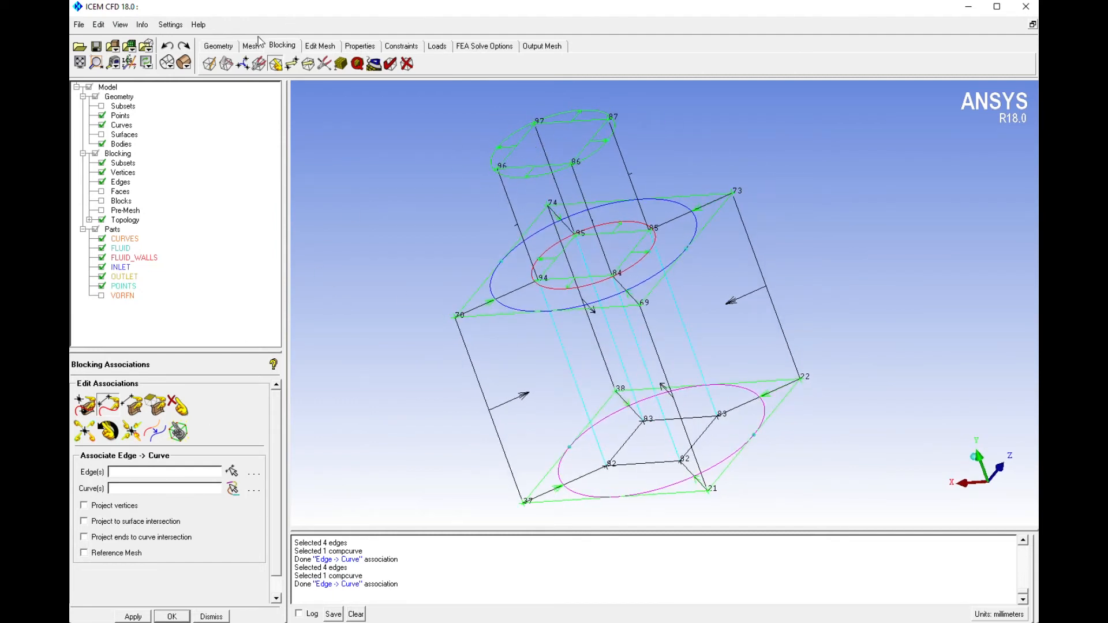
Create an O-grid with offset 1 in the small upper block, including its top face.
click(226, 63)
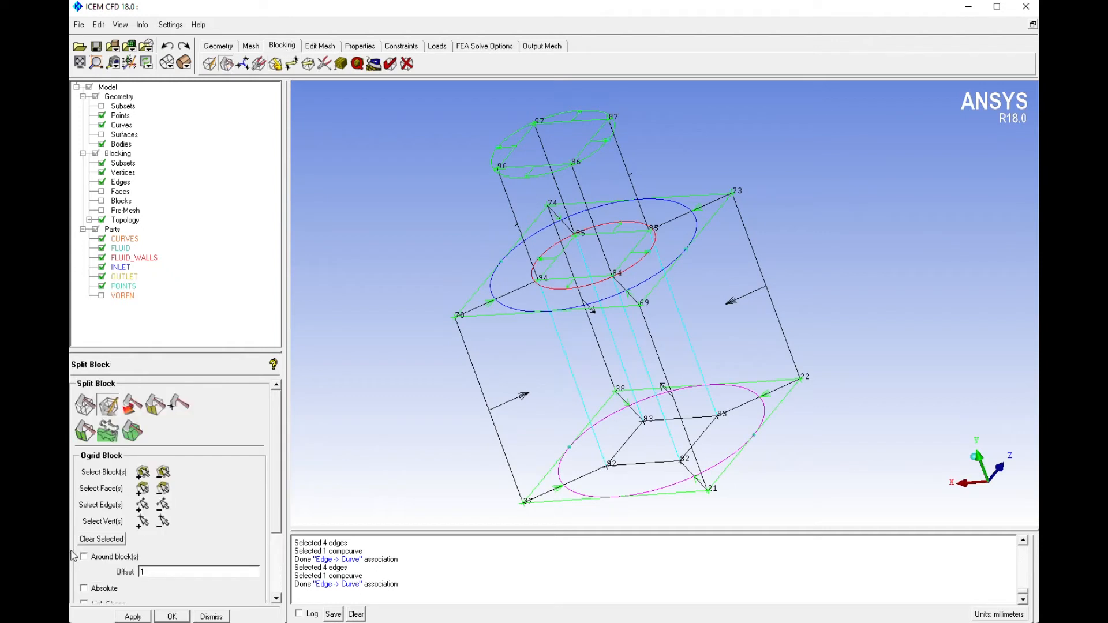
click(143, 473)
click(636, 139)
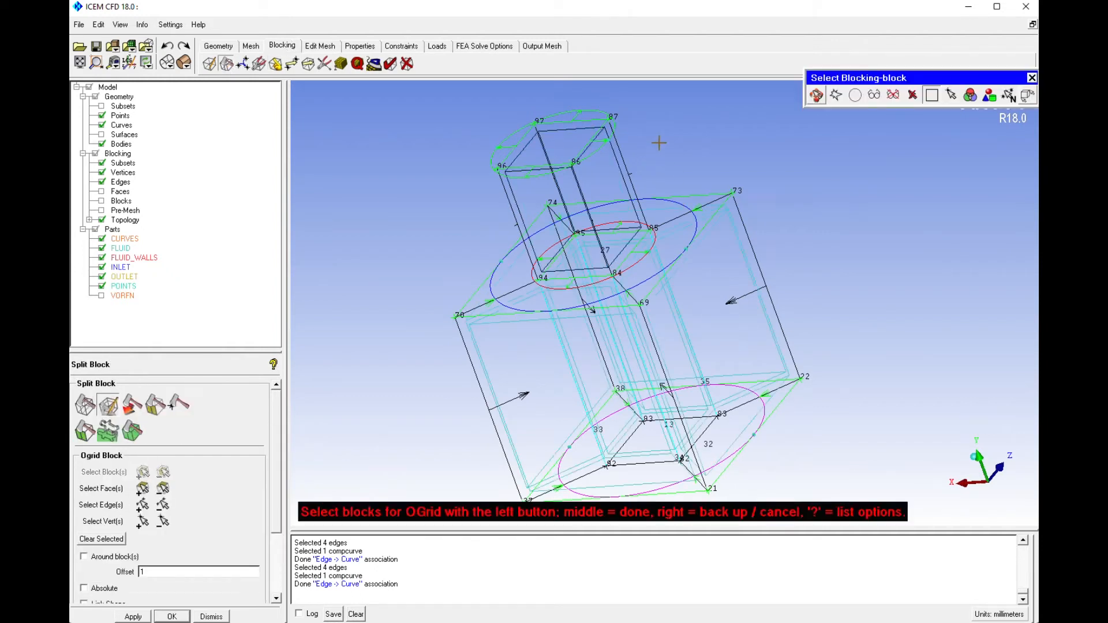
middle_click(658, 140)
click(142, 489)
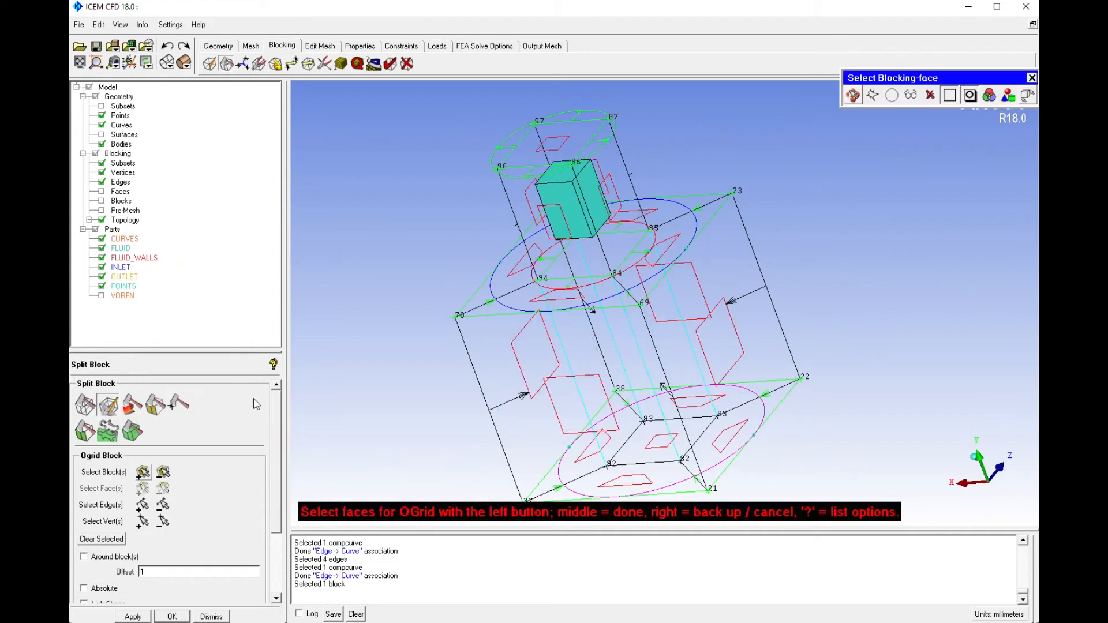
click(569, 142)
middle_click(750, 121)
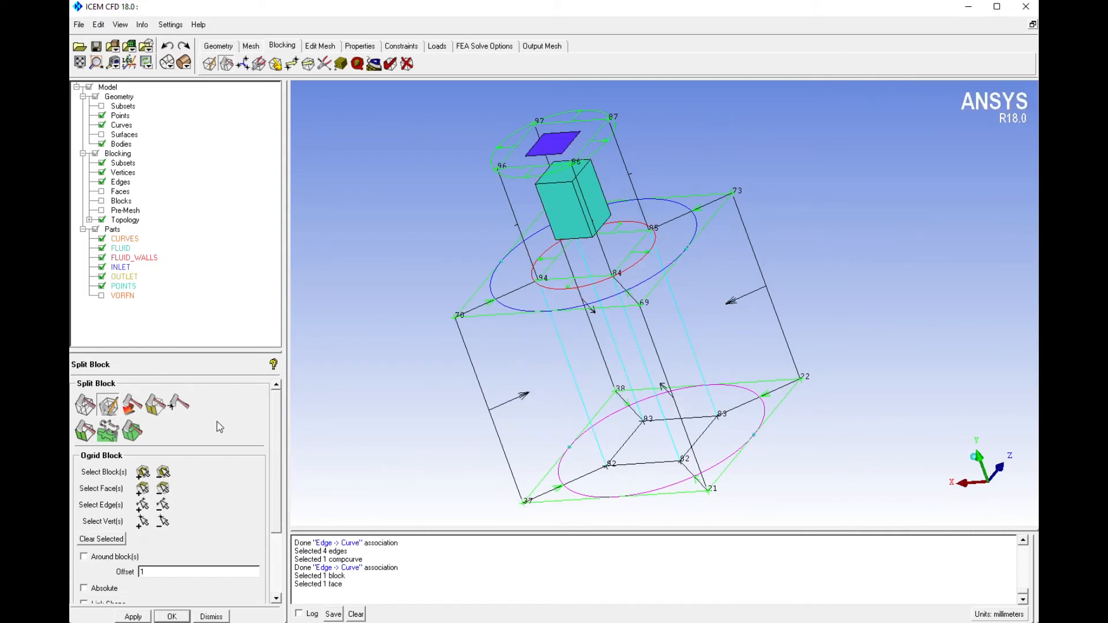
click(126, 616)
Start the pre-mesh edge parameters with top edge 96–97 and hide the association arrows.
drag(469, 383, 596, 379)
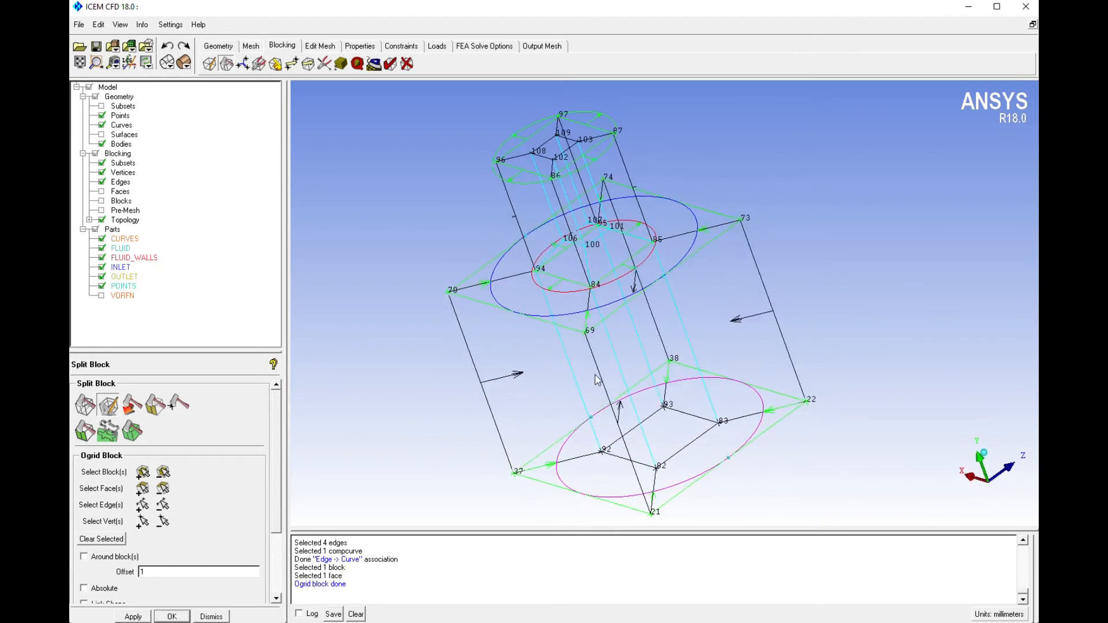
scroll(596, 296, up, 3)
drag(640, 322, 670, 404)
middle_drag(669, 279, 689, 271)
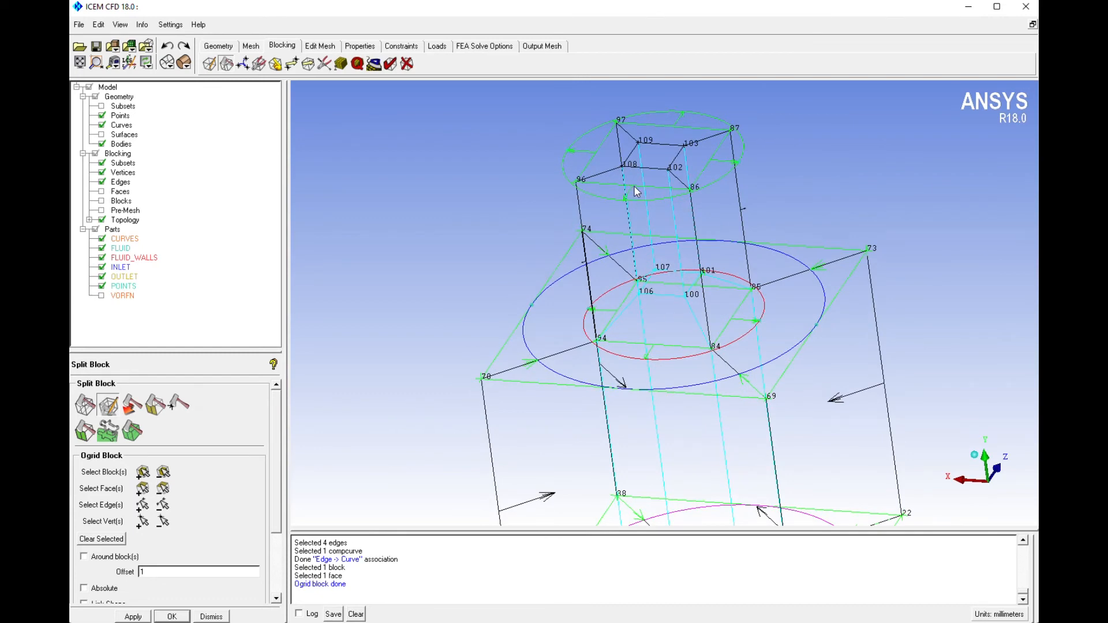
drag(710, 362, 608, 414)
drag(645, 334, 822, 294)
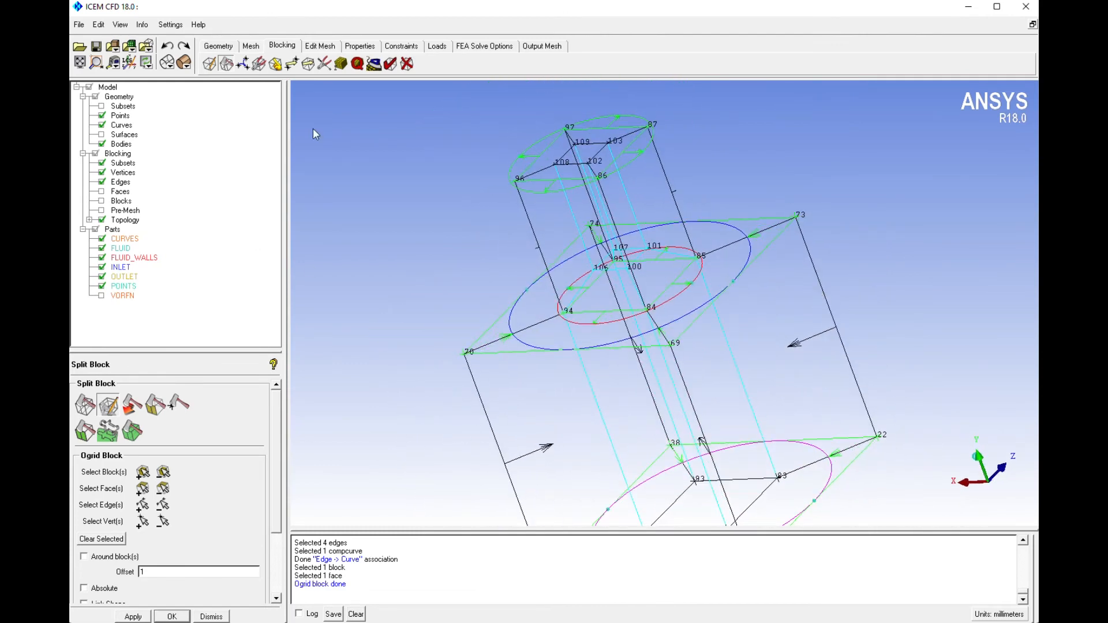
click(340, 63)
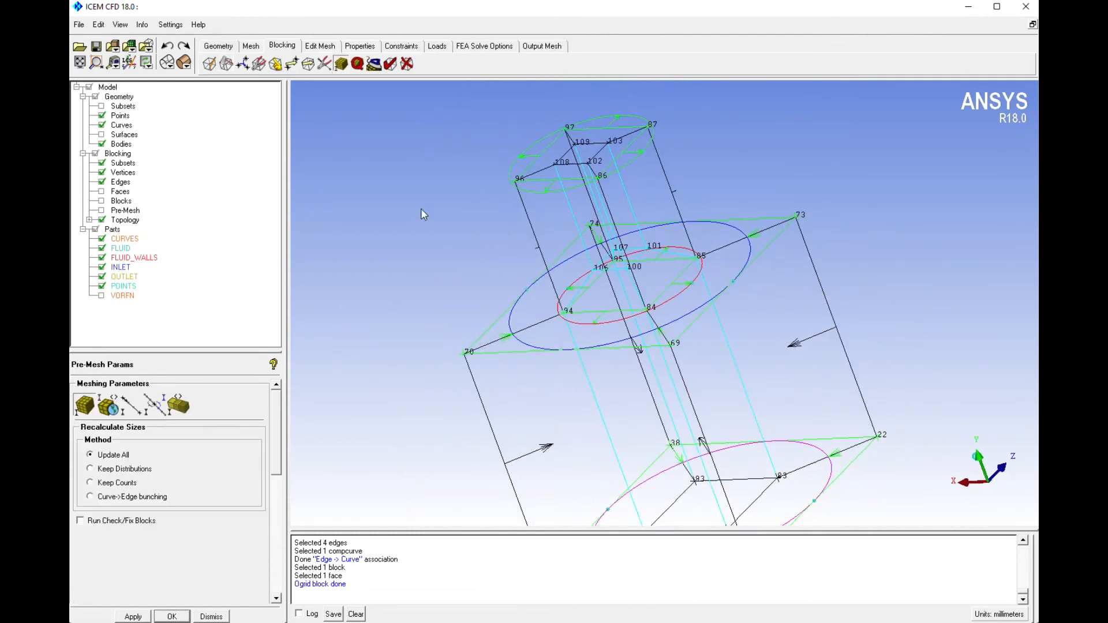
drag(626, 234, 532, 281)
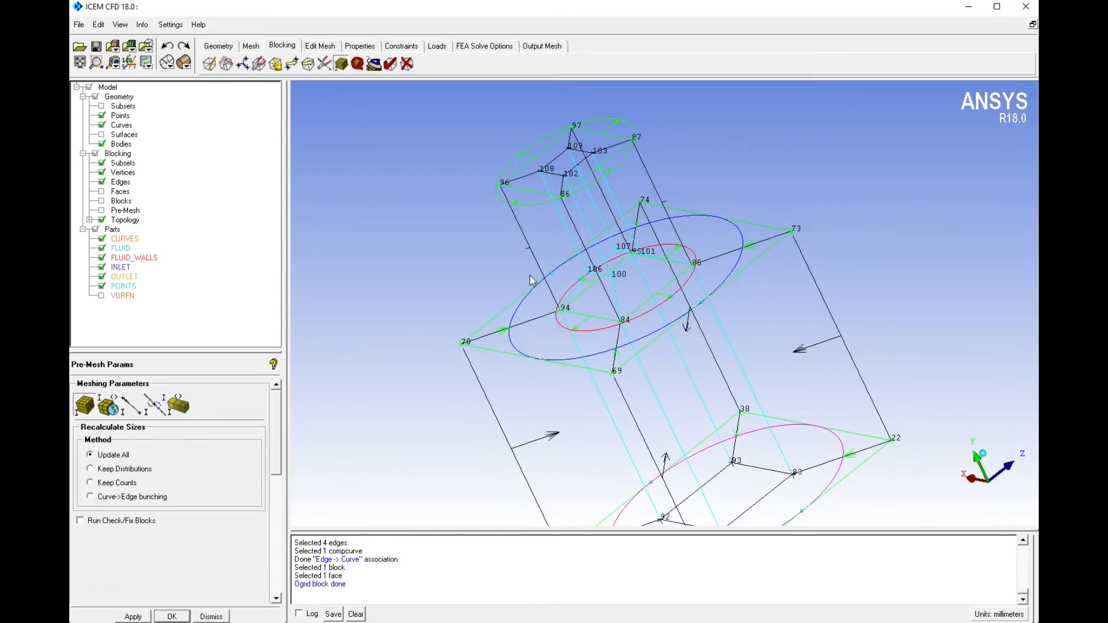
click(131, 405)
scroll(588, 163, down, 2)
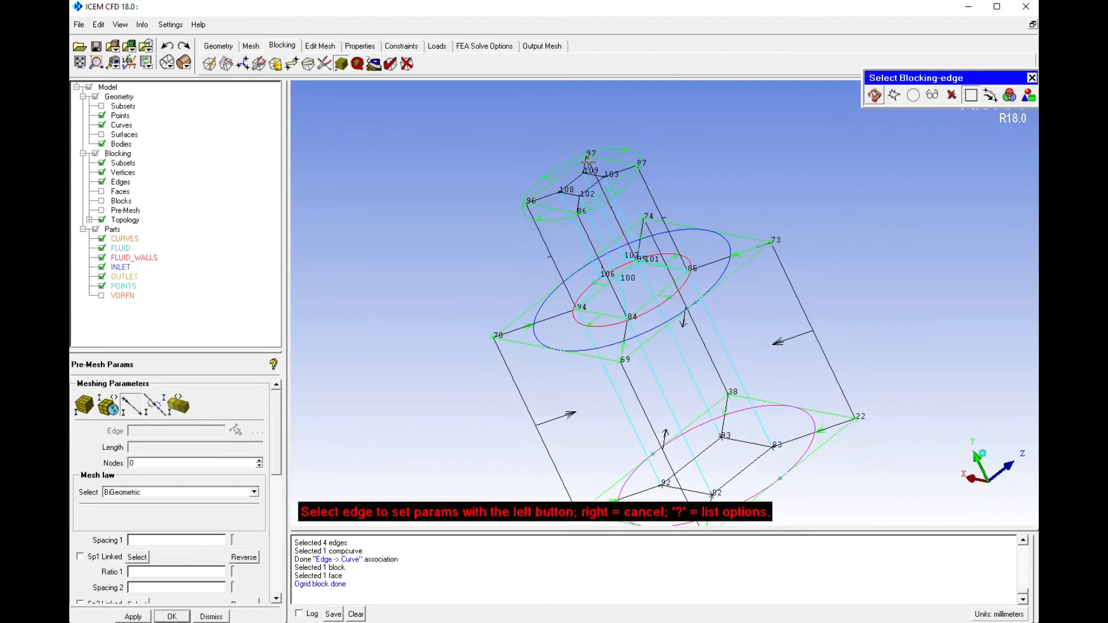
click(564, 167)
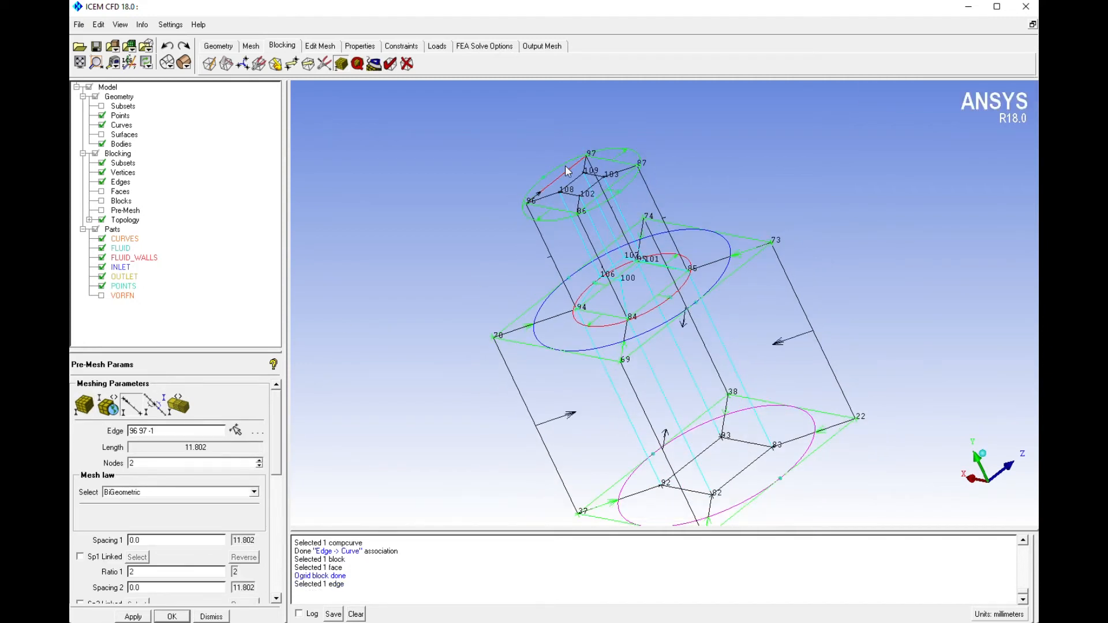
right_click(127, 192)
click(151, 201)
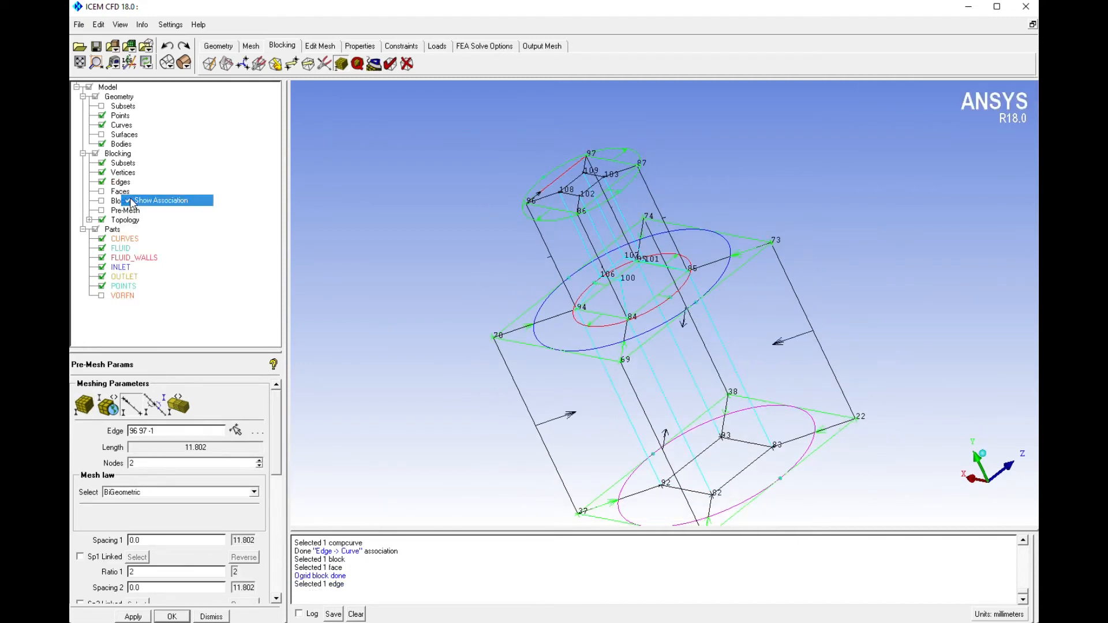
Set 10 nodes on edge 96–97 of the small cylinder's top and copy the parameters to all parallel edges.
click(235, 432)
click(564, 173)
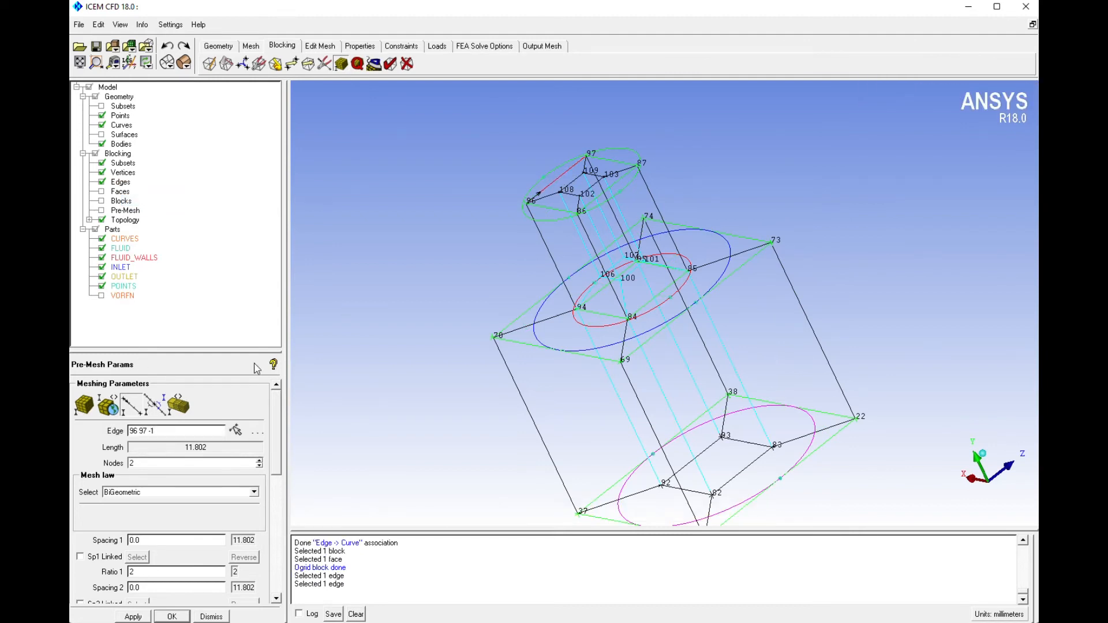
drag(151, 463, 114, 460)
key(Return)
drag(281, 463, 276, 527)
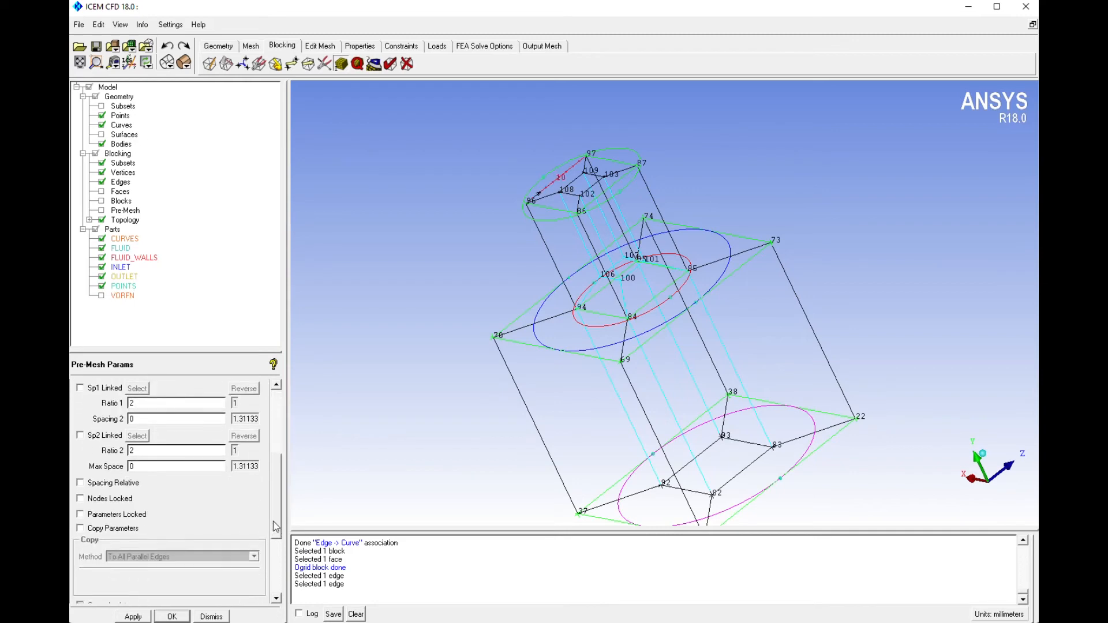
click(80, 528)
drag(654, 313, 494, 300)
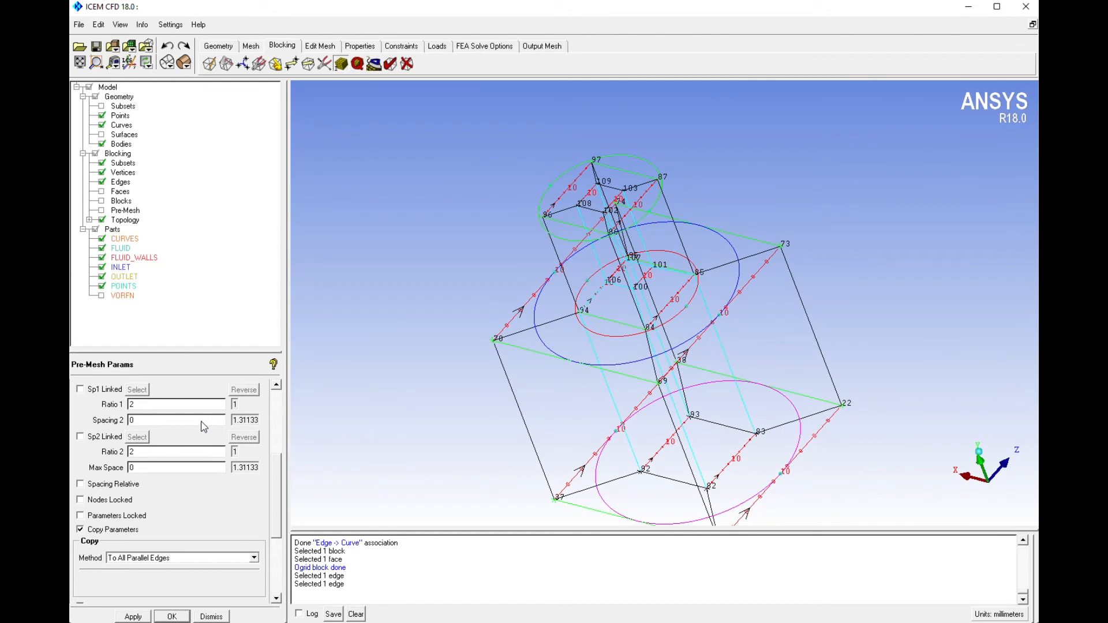
drag(281, 496, 283, 411)
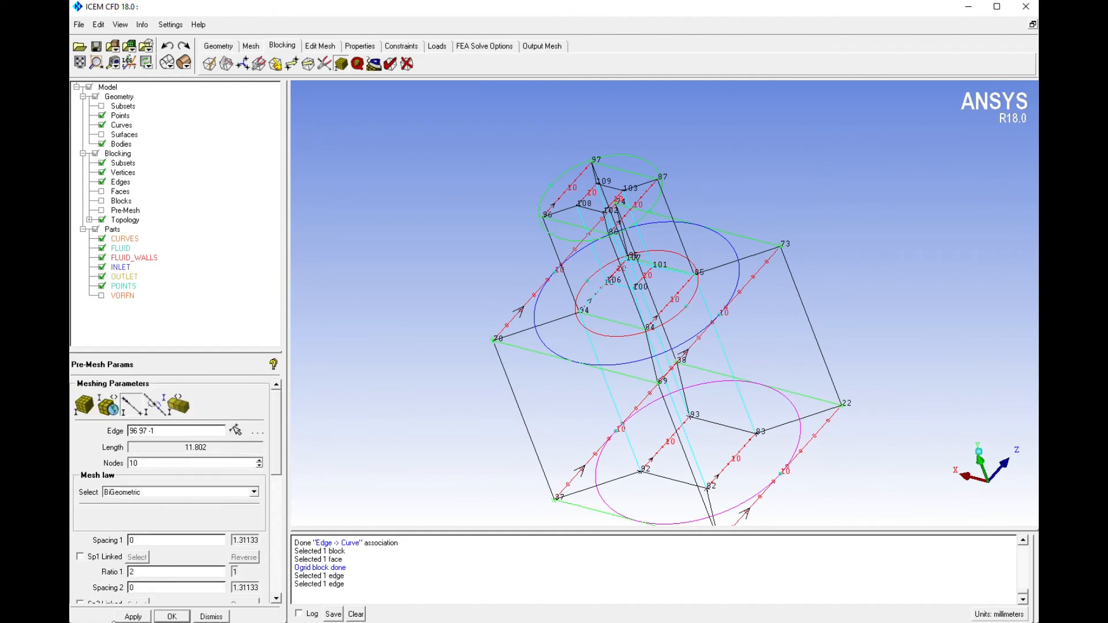
Set 10 nodes on the adjoining top edge 87–97 and its parallel edges.
click(236, 430)
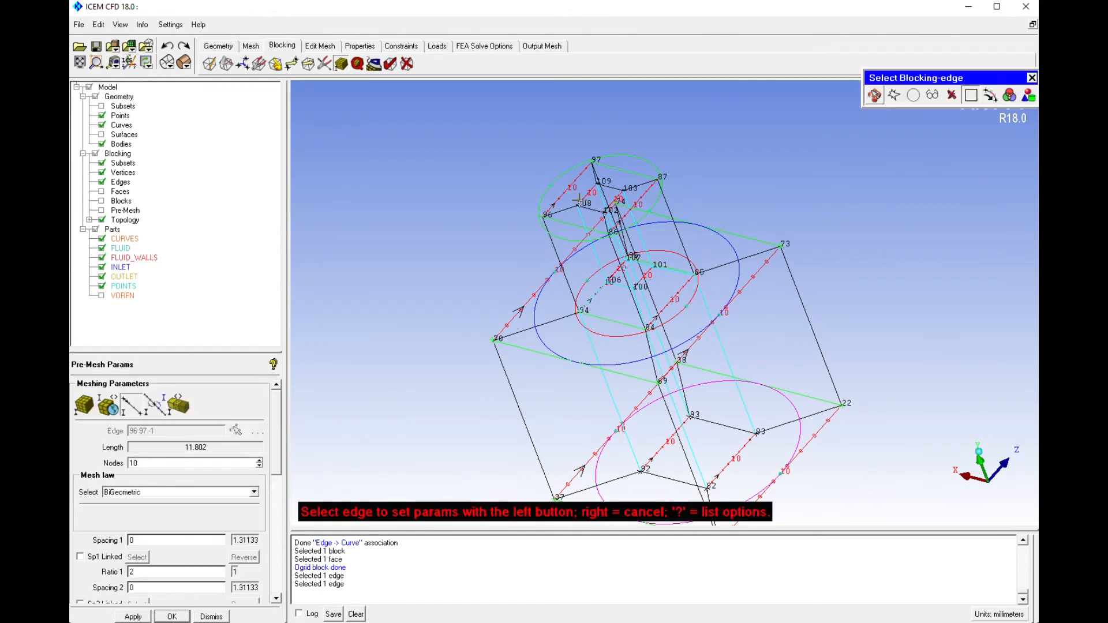
click(627, 169)
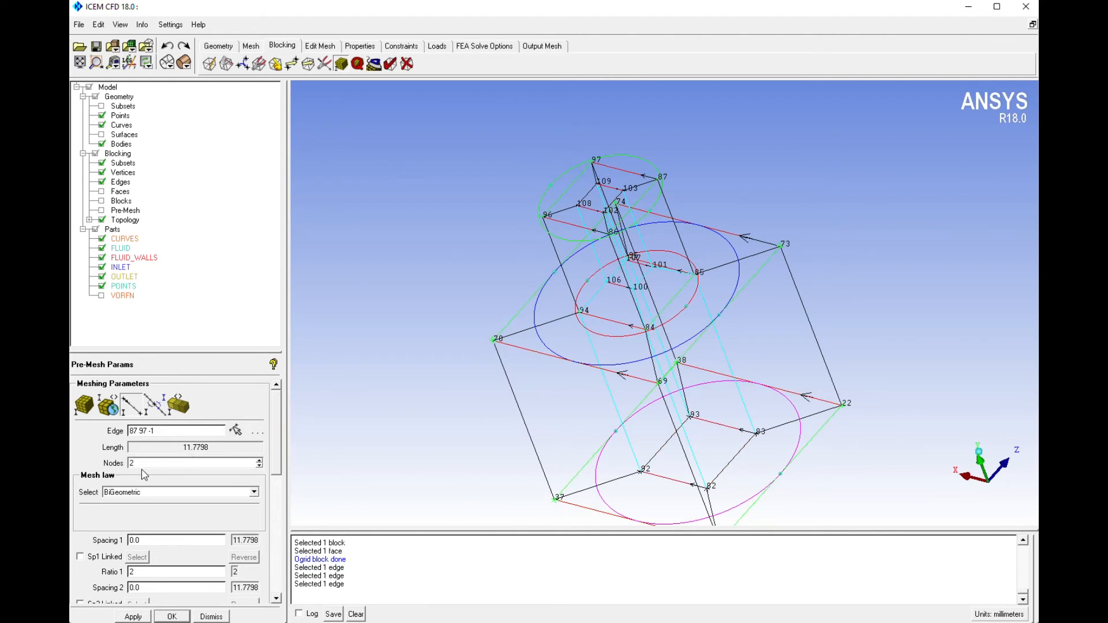
text(10)
key(Return)
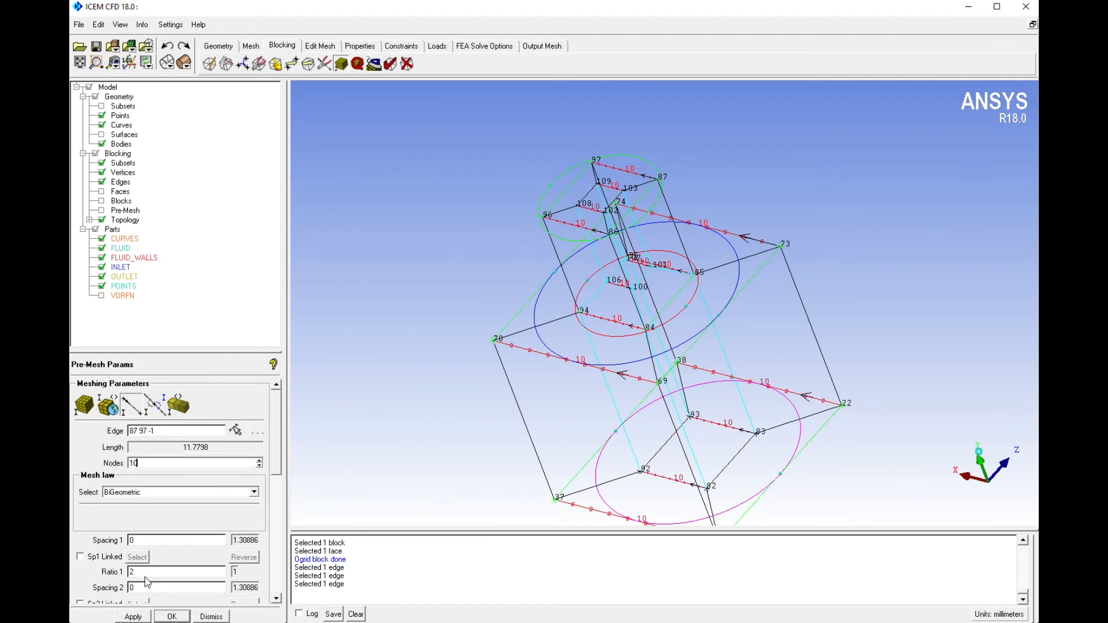
click(132, 617)
Set 5 nodes on the upper O-grid's radial edge 96–108 and 10 nodes on the step-level radial edge 70–94.
click(235, 430)
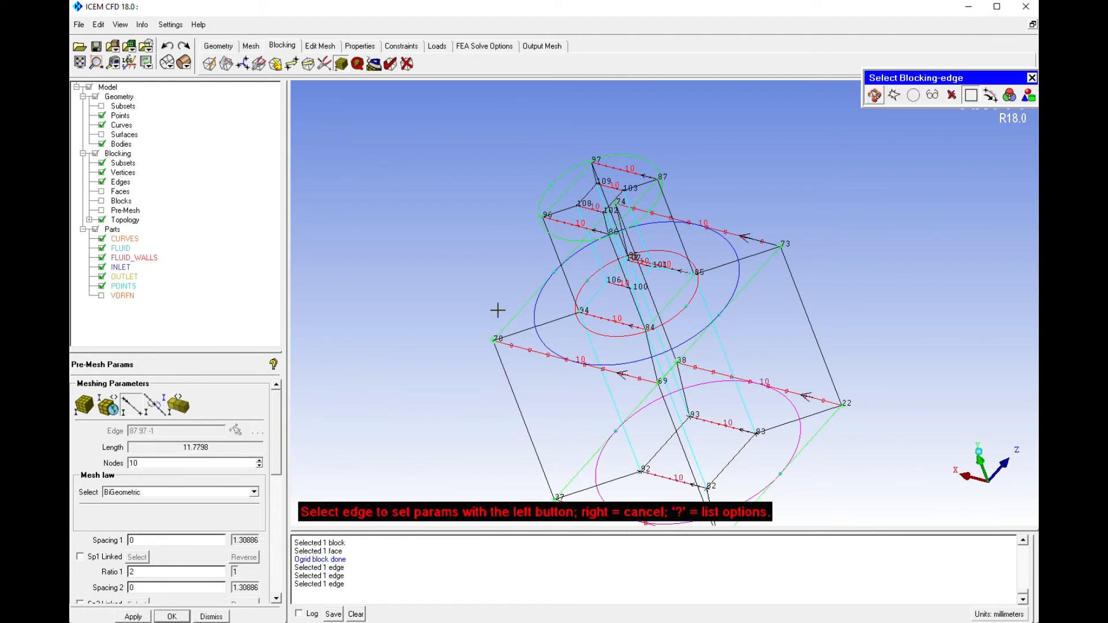
scroll(549, 248, up, 1)
click(551, 196)
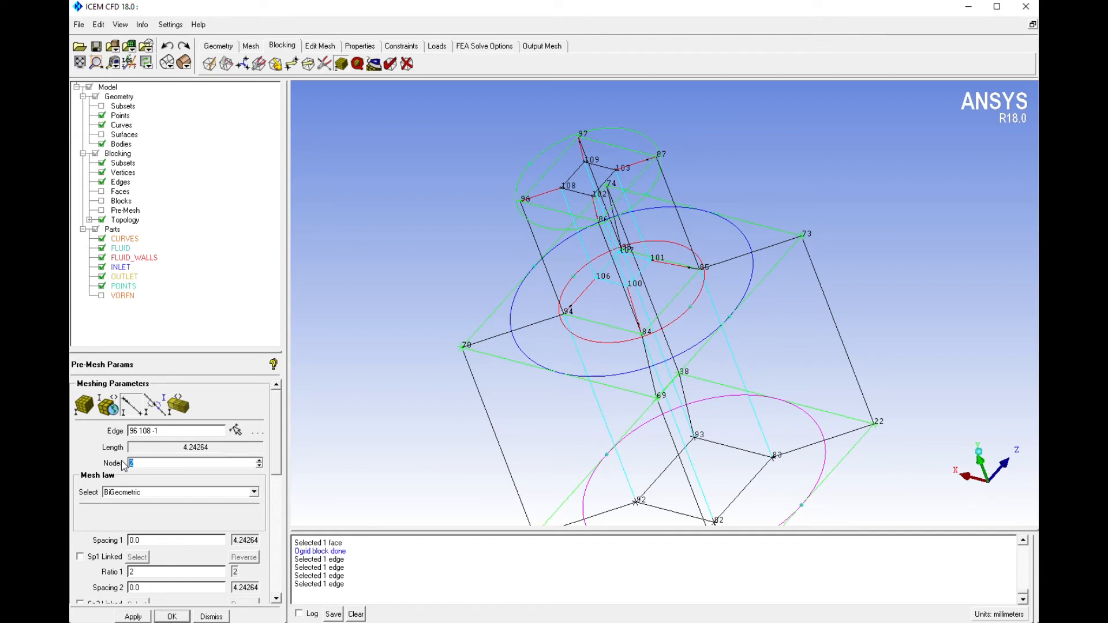
key(Return)
click(236, 431)
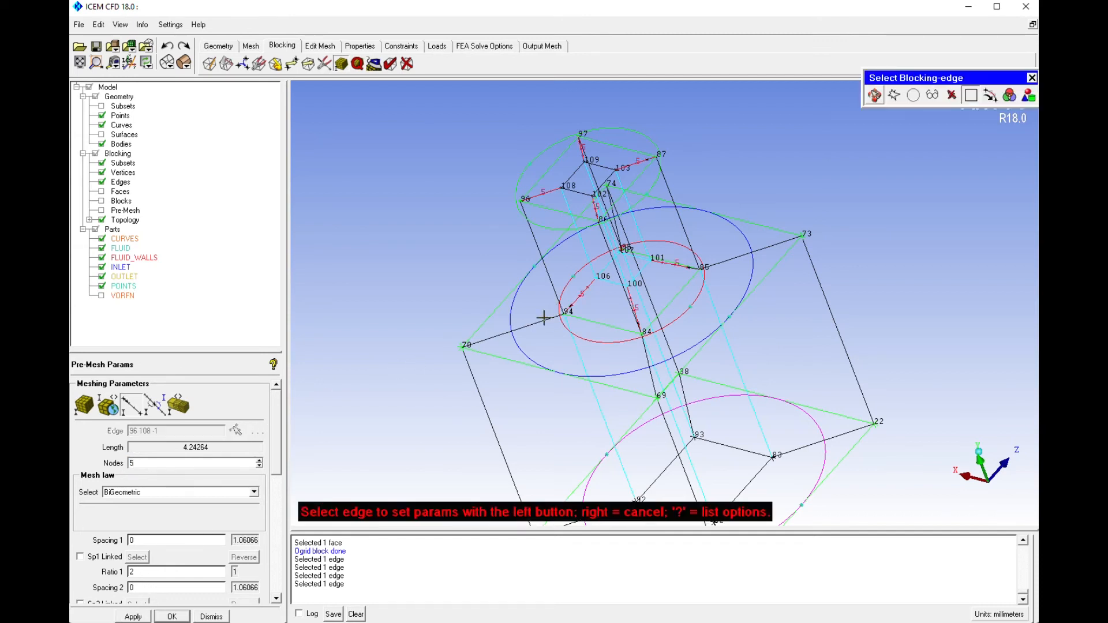
click(543, 318)
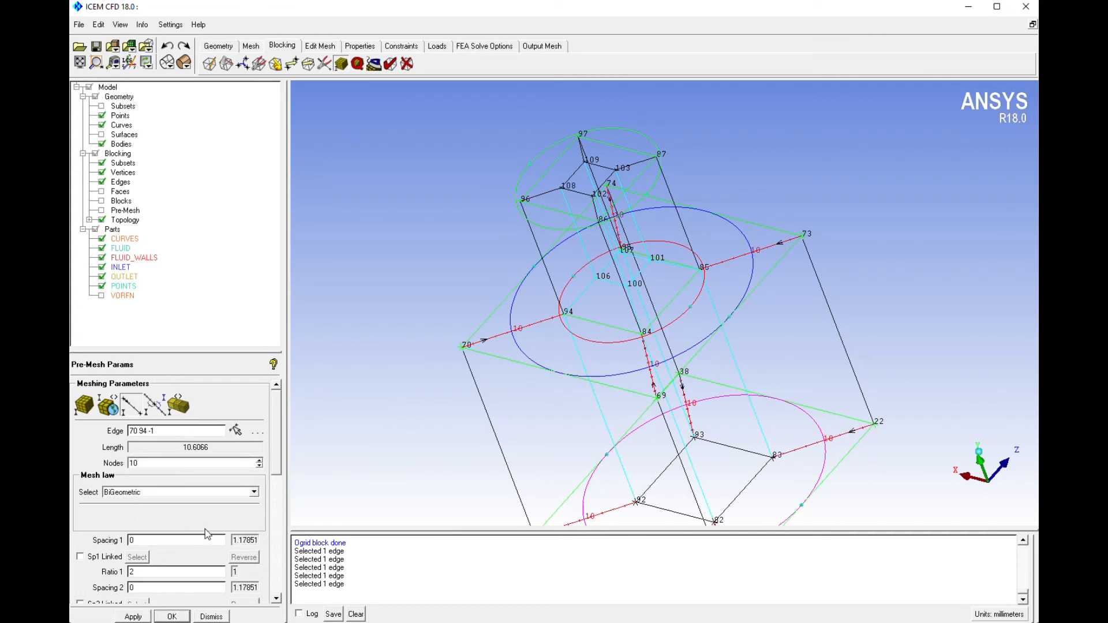
Set 12 nodes on the small cylinder's vertical edge 94–96 and its parallel edges.
click(236, 430)
click(534, 229)
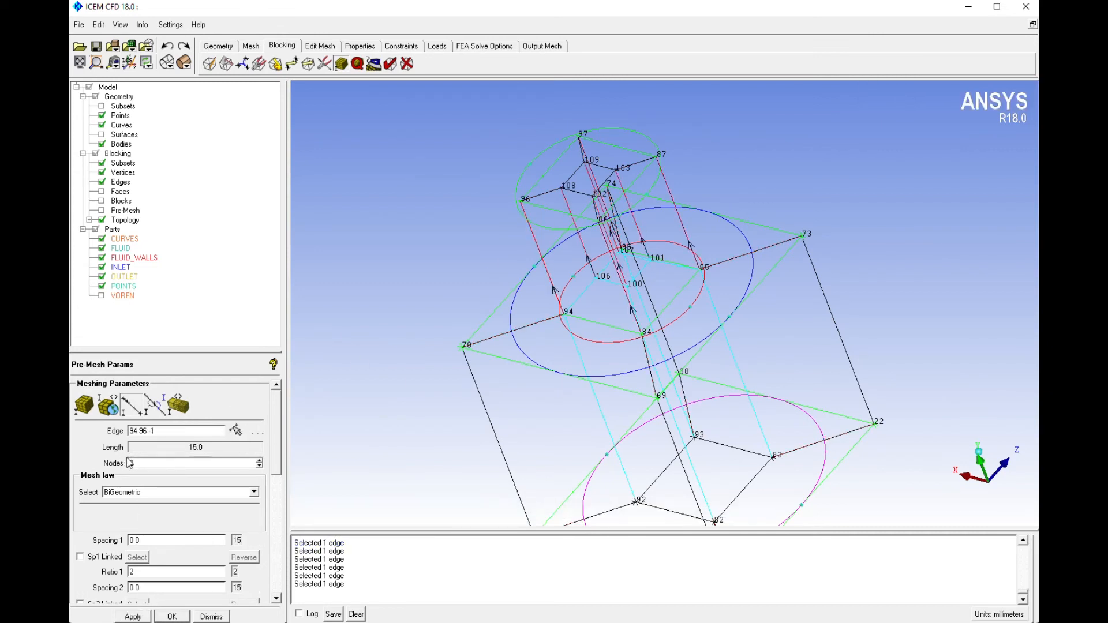
text(12)
click(133, 617)
Set 20 nodes on the large cylinder's vertical edge 37–70 and its parallel edges, and finish the edge parameters.
scroll(653, 289, down, 3)
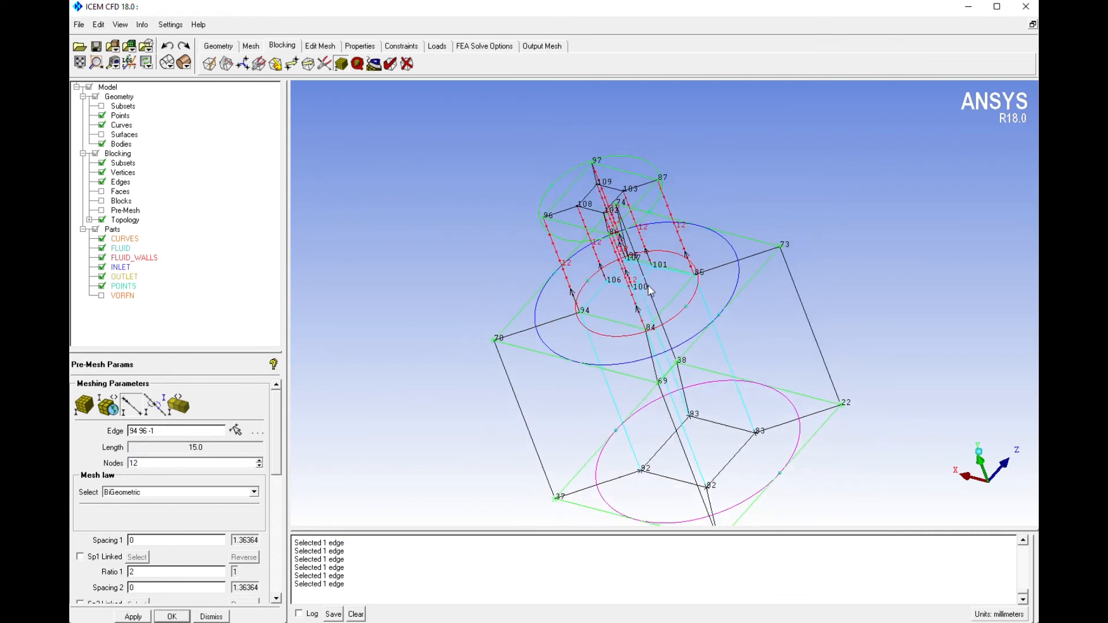
drag(659, 202, 714, 263)
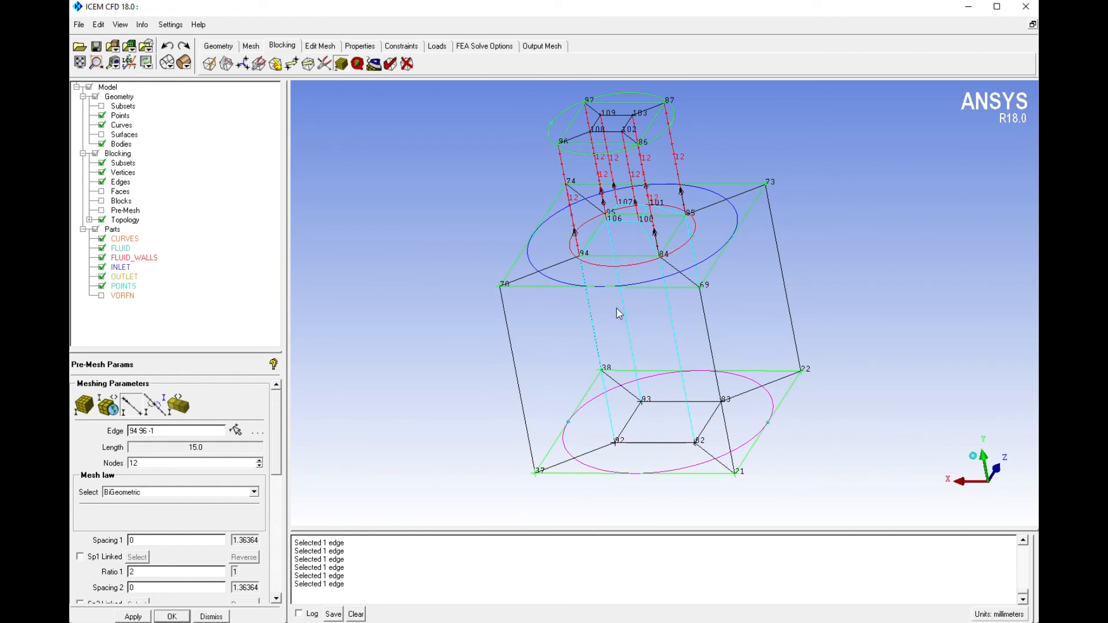
click(237, 431)
click(515, 365)
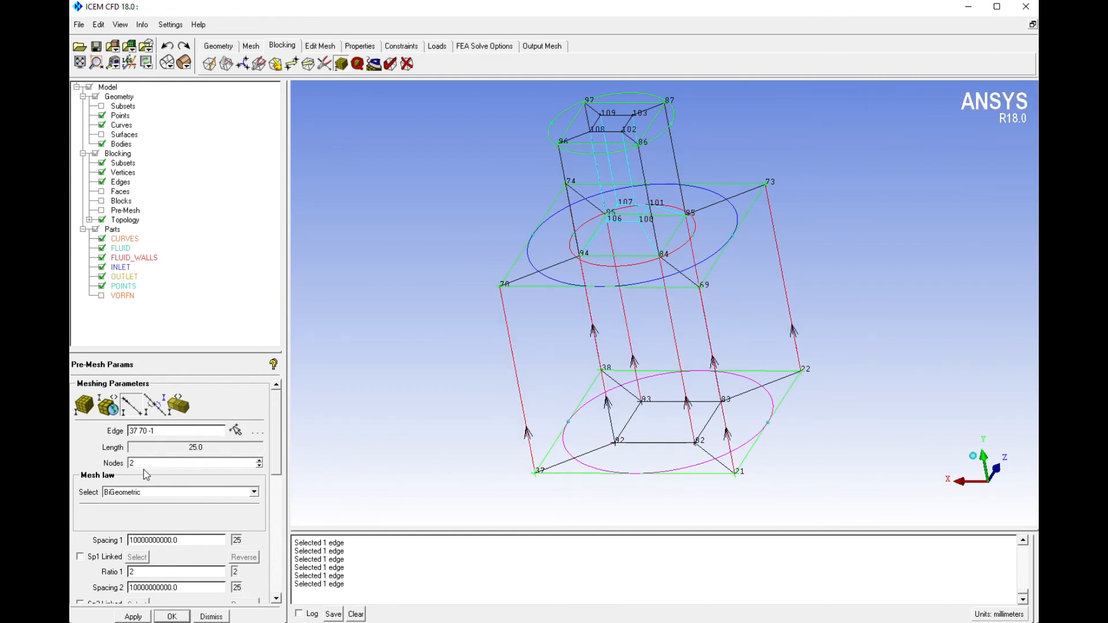
drag(142, 466, 128, 460)
key(BackSpace)
text(20)
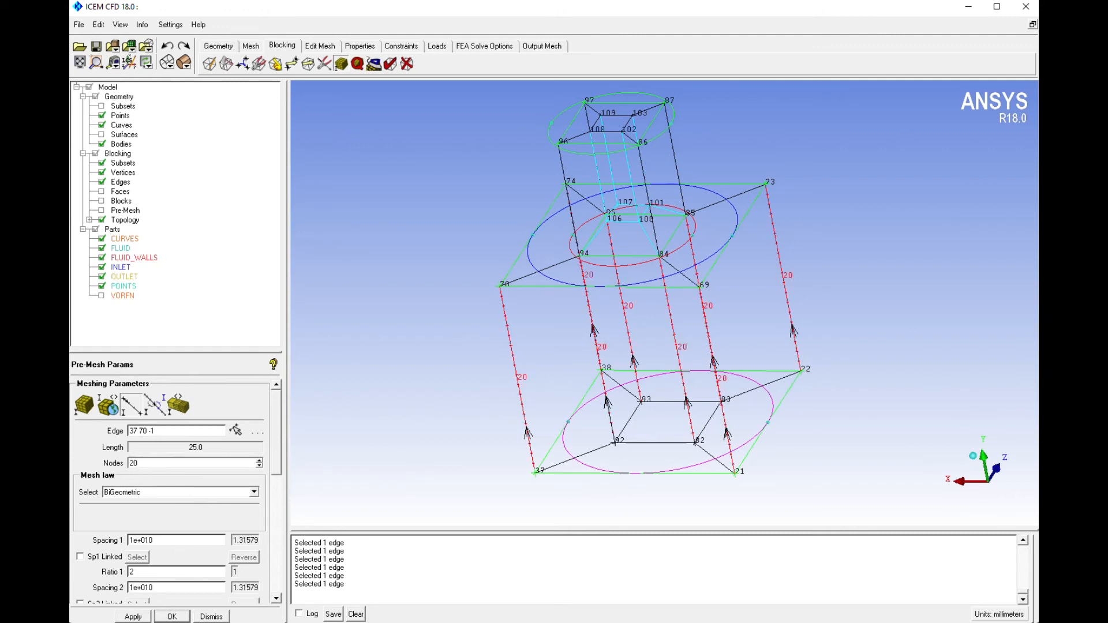
click(165, 616)
Recompute the pre-mesh and display it as solid with wireframe.
click(103, 210)
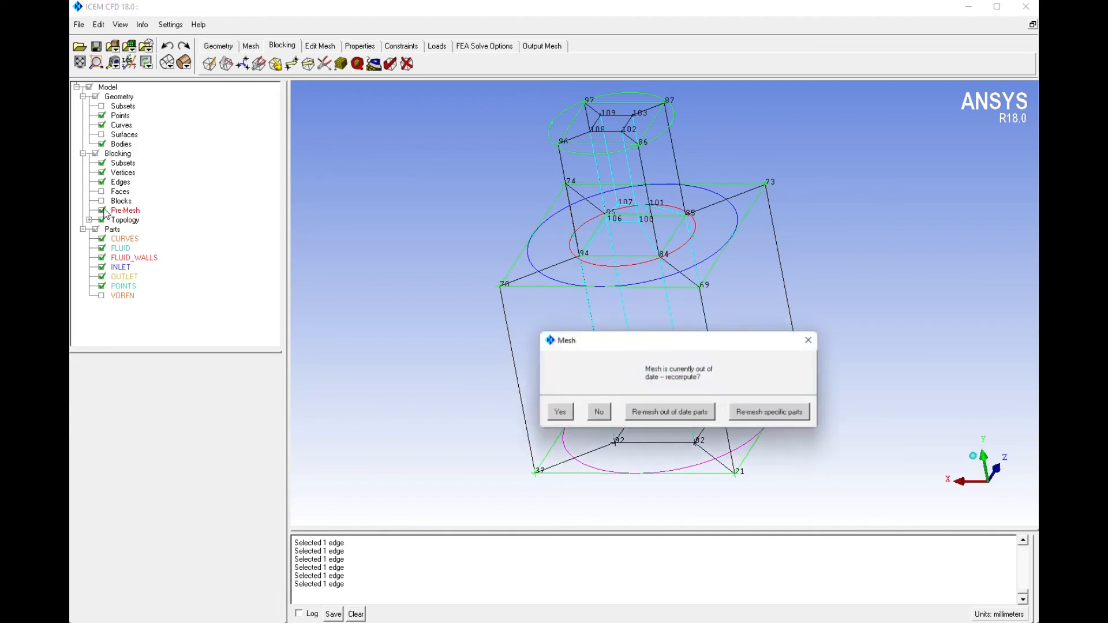
click(563, 410)
drag(835, 352, 657, 390)
right_click(116, 211)
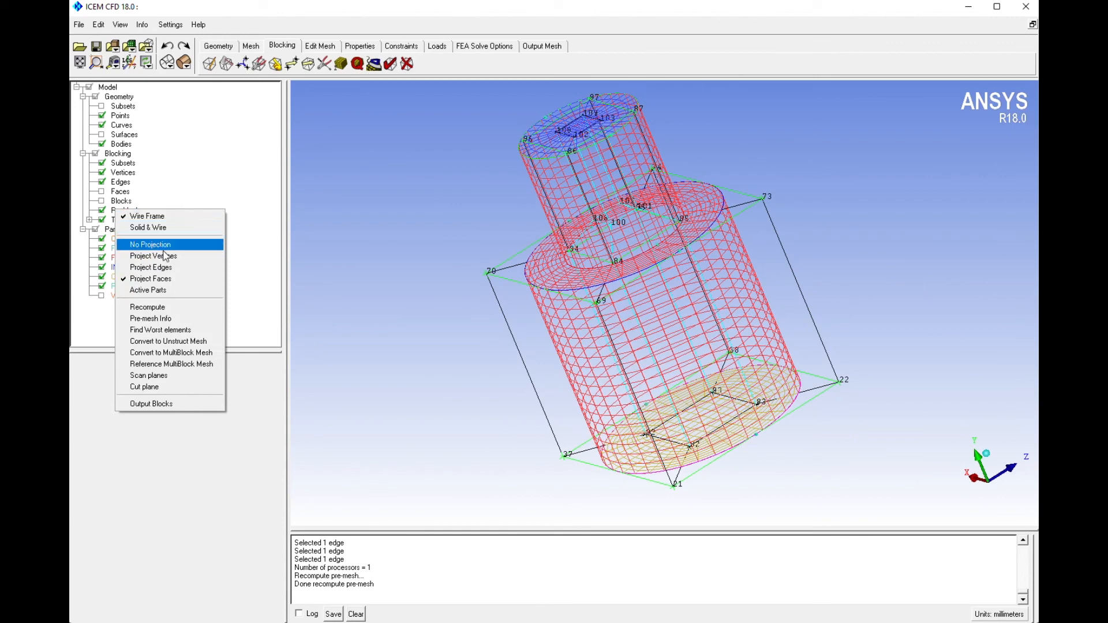
click(147, 231)
Examine the finished pre-mesh of the stepped cylinder from several angles, including its top and step surfaces.
drag(866, 220, 880, 303)
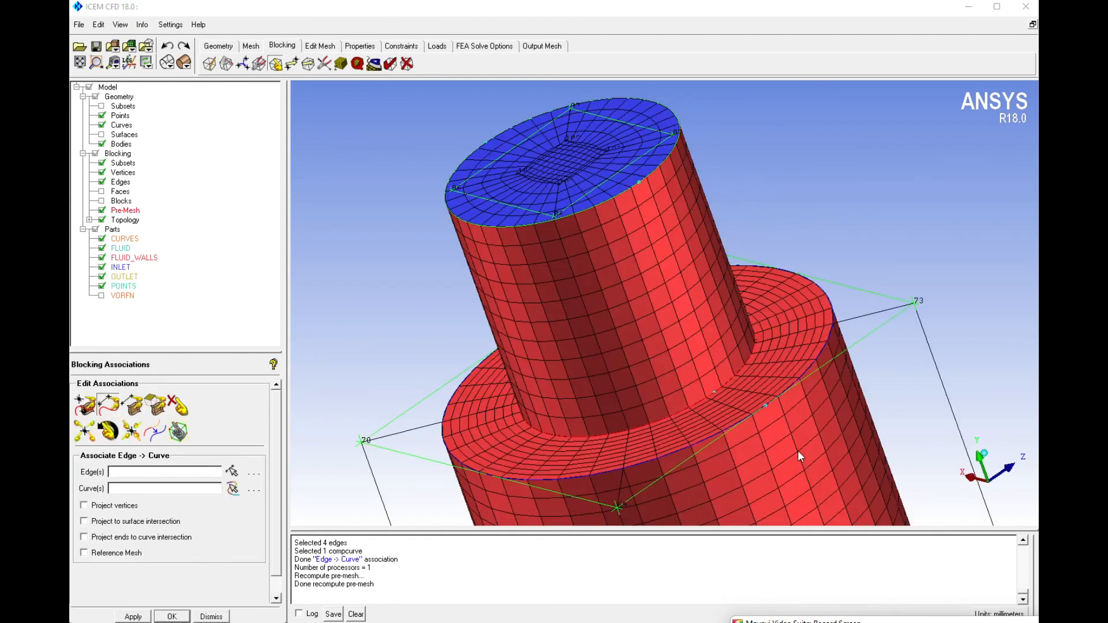
click(519, 305)
scroll(549, 301, down, 3)
scroll(548, 302, down, 5)
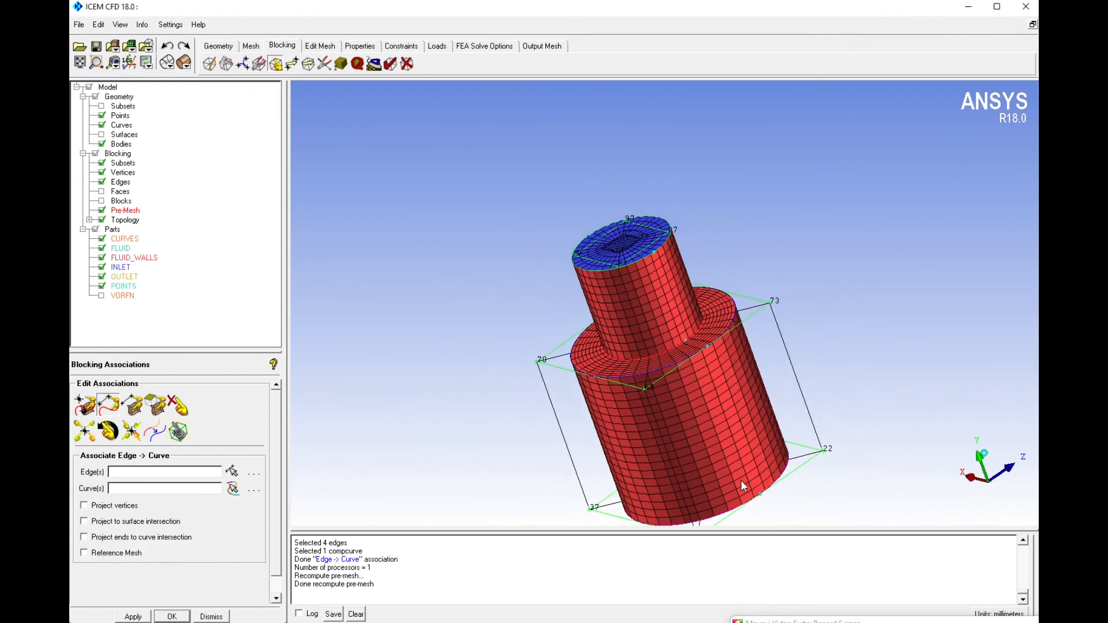
middle_drag(740, 480, 708, 436)
drag(711, 343, 649, 247)
drag(662, 409, 854, 431)
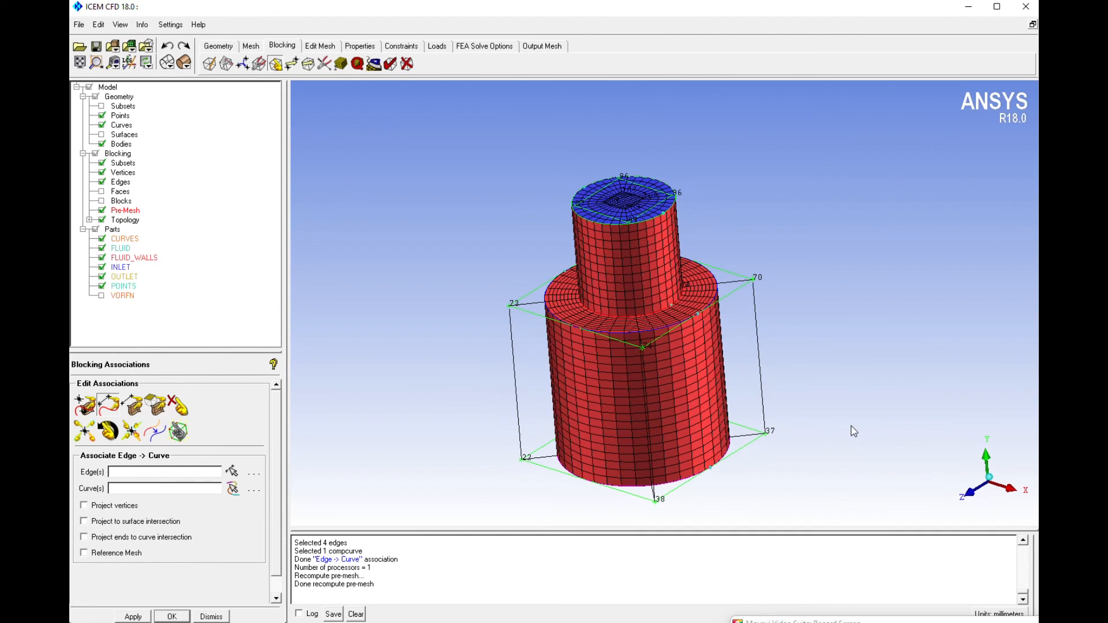
drag(853, 432, 719, 400)
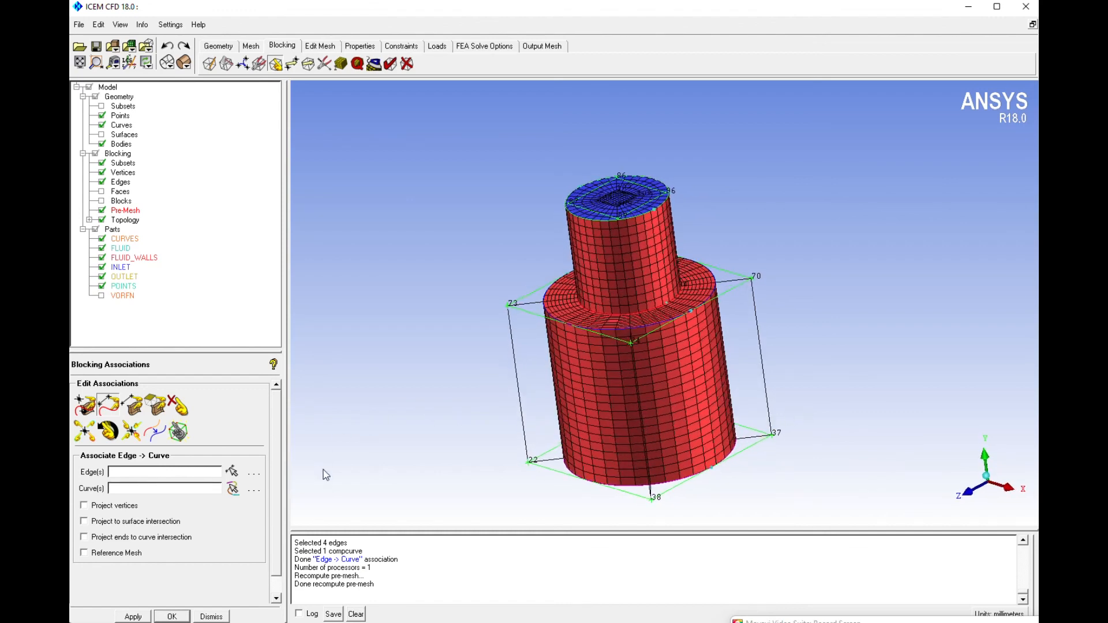